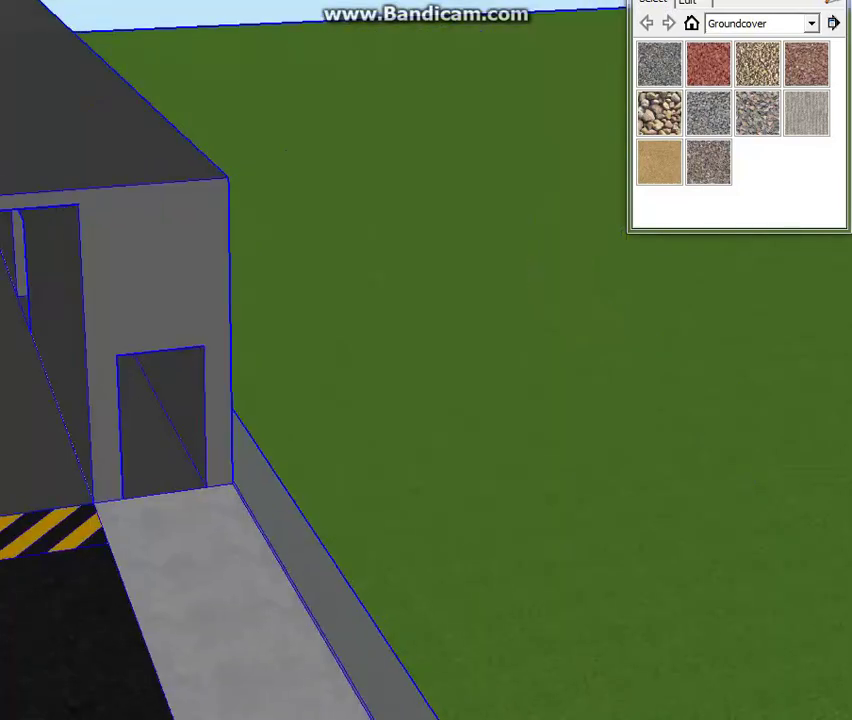
Step: Open the whole site model component with the roads and buildings for editing
{"action": "scroll", "coordinate": [362, 424], "scroll_direction": "down", "scroll_amount": 1}
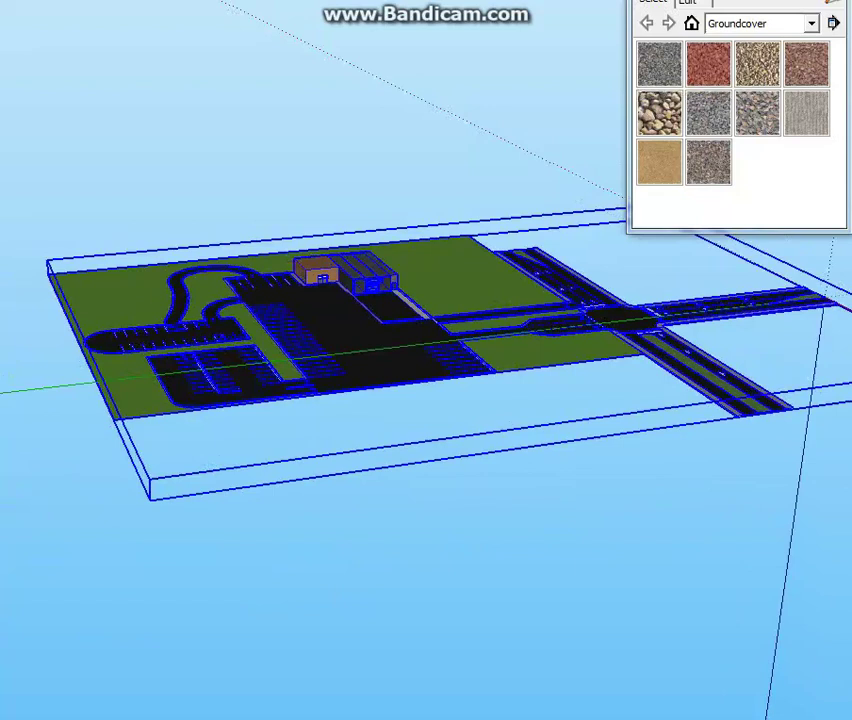
{"action": "scroll", "coordinate": [500, 400], "scroll_direction": "up", "scroll_amount": 5}
{"action": "middle_click_drag", "start_coordinate": [500, 400], "coordinate": [357, 503], "text": "shift"}
{"action": "right_click", "coordinate": [184, 257]}
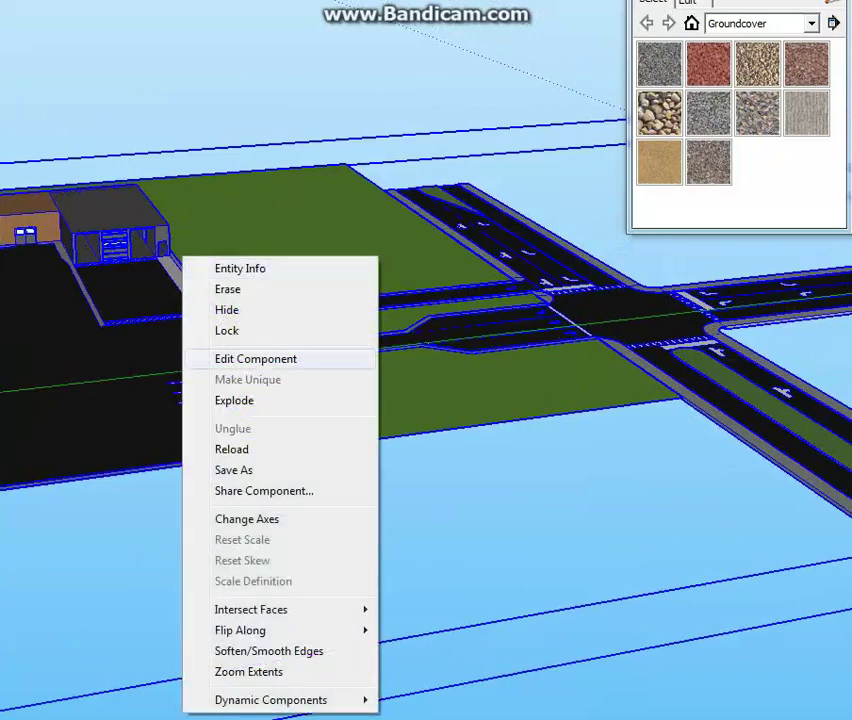
{"action": "left_click", "coordinate": [255, 358]}
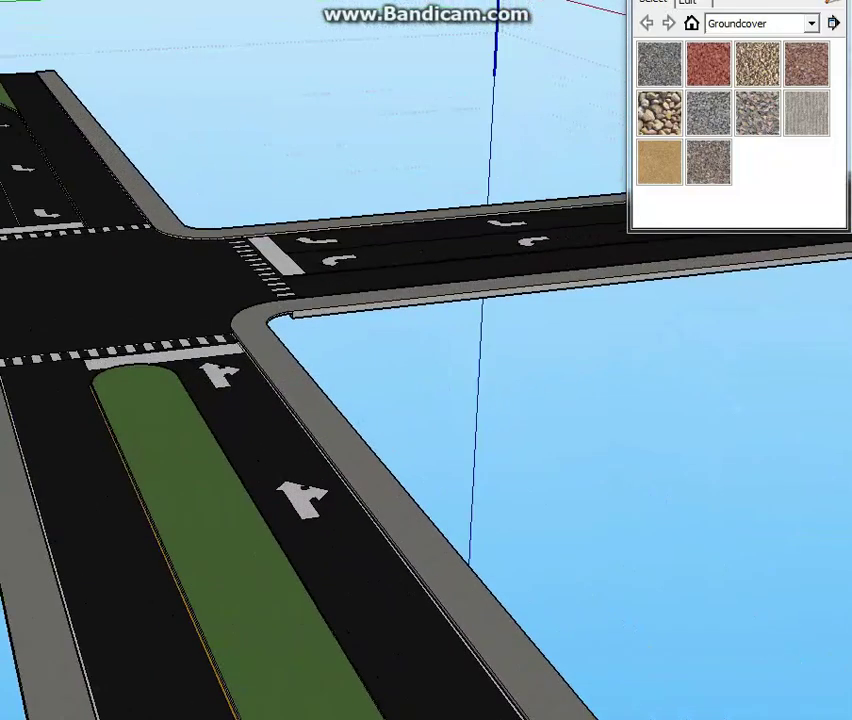
Step: Draw a small circle on the sidewalk beside the road near the intersection and extrude it upward into a cylindrical post
{"action": "middle_click_drag", "start_coordinate": [285, 455], "coordinate": [415, 430], "text": "shift"}
{"action": "scroll", "coordinate": [410, 430], "scroll_direction": "down", "scroll_amount": 8}
{"action": "middle_click_drag", "start_coordinate": [220, 390], "coordinate": [700, 430], "text": "shift"}
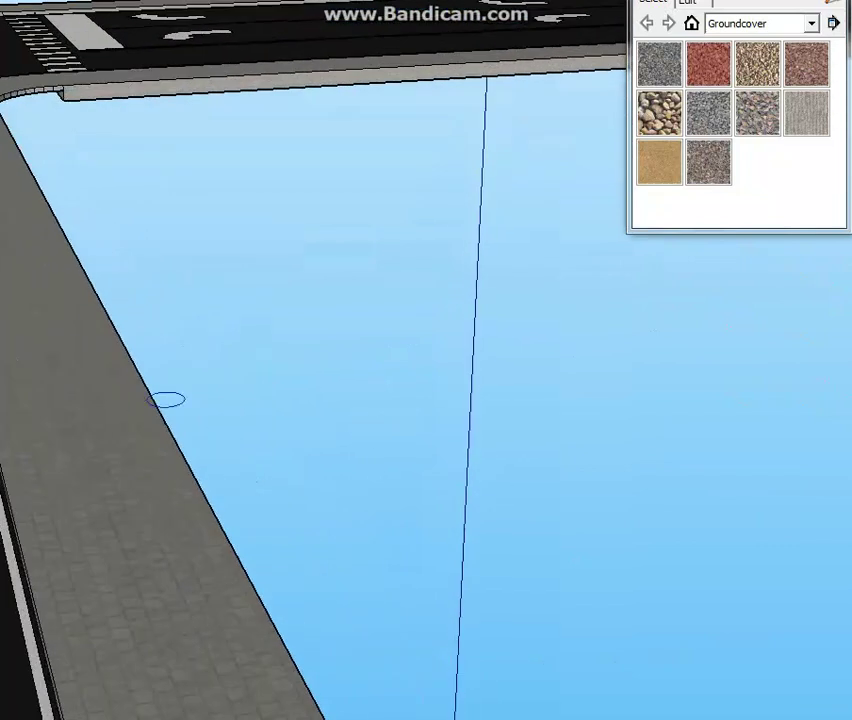
{"action": "left_click", "coordinate": [75, 432]}
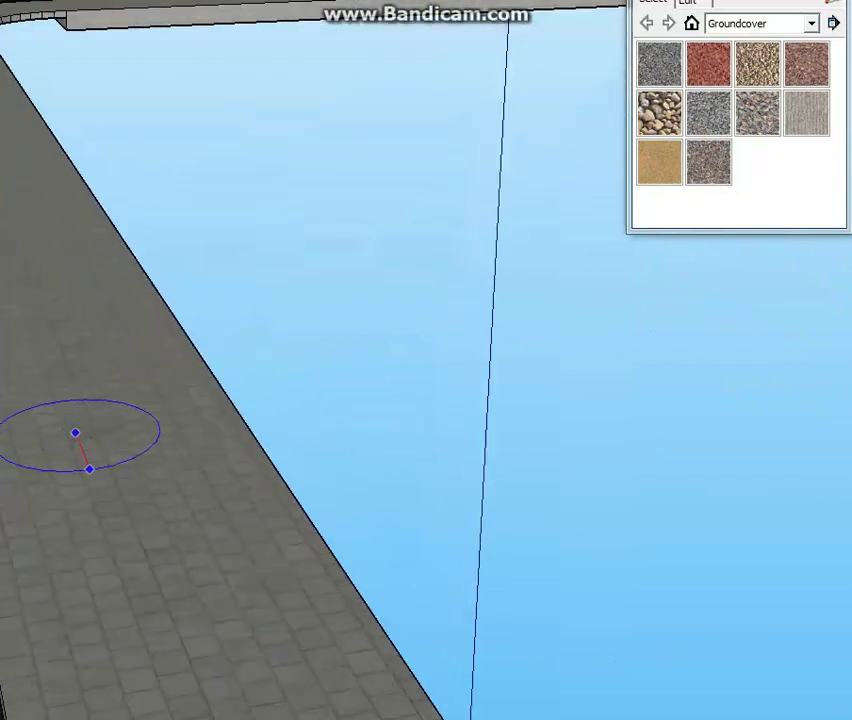
{"action": "left_click", "coordinate": [80, 444]}
{"action": "key", "text": "p"}
{"action": "left_click", "coordinate": [77, 434]}
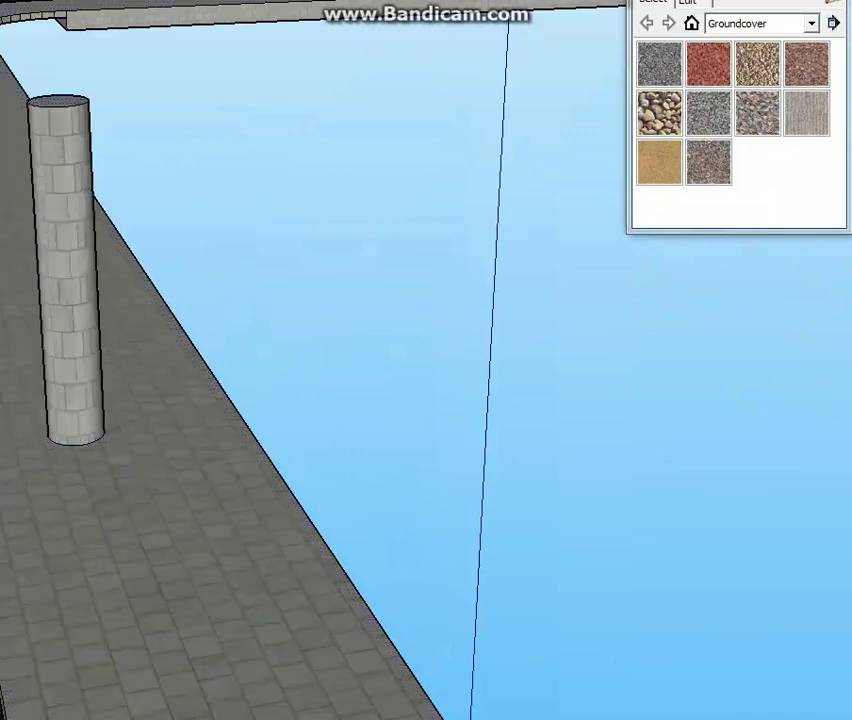
Step: Extend the cylindrical post upward to make it noticeably taller
{"action": "scroll", "coordinate": [75, 105], "scroll_direction": "down", "scroll_amount": 2}
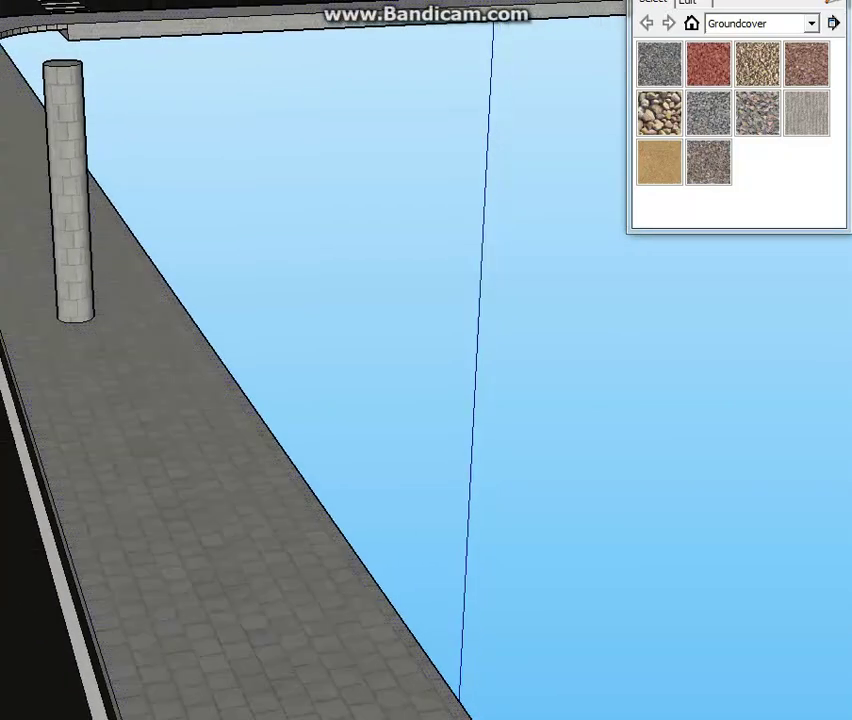
{"action": "middle_click_drag", "start_coordinate": [70, 190], "coordinate": [244, 425], "text": "shift"}
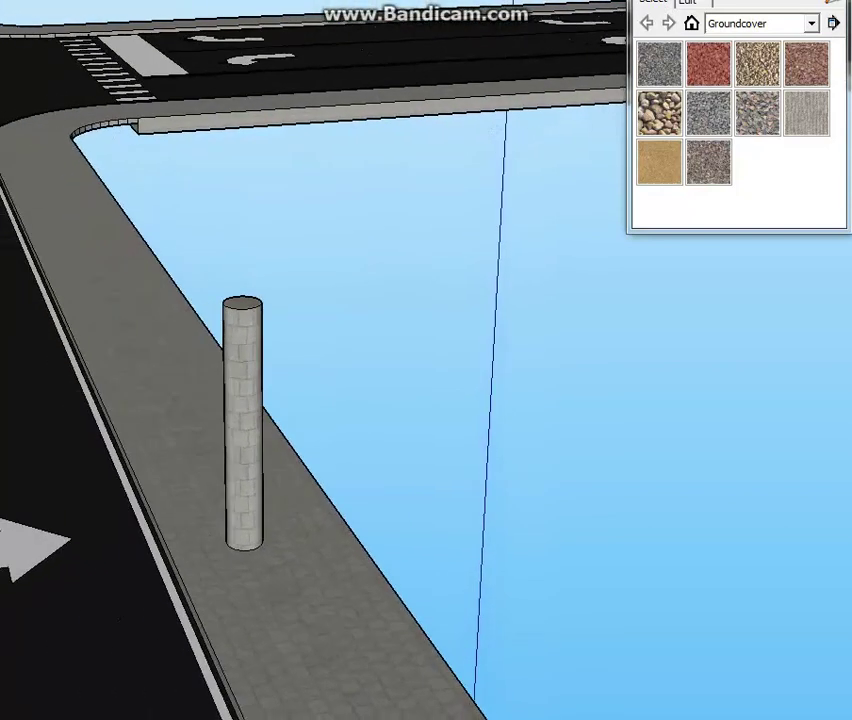
{"action": "left_click_drag", "start_coordinate": [242, 303], "coordinate": [241, 131]}
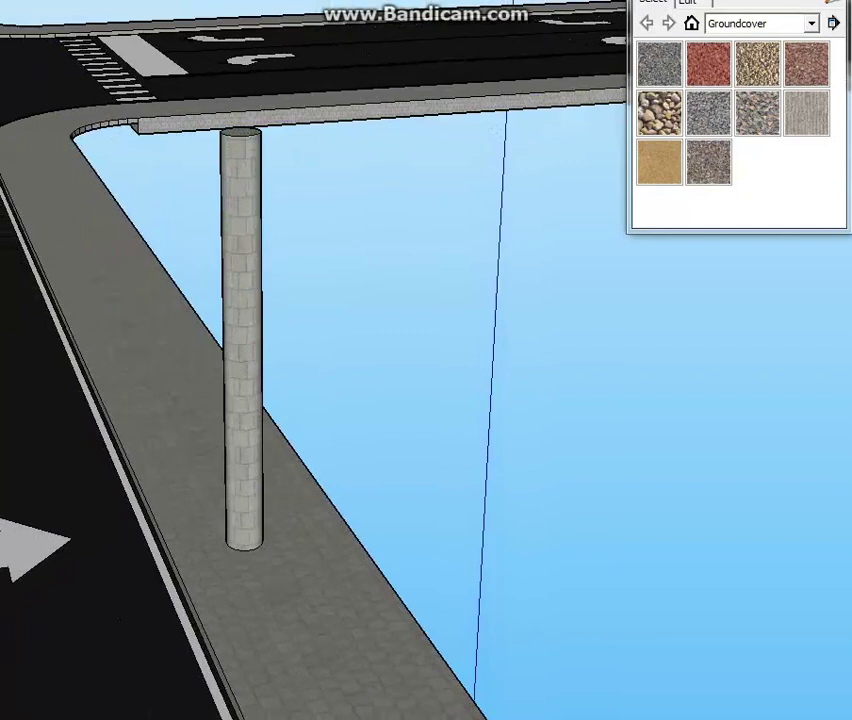
Step: Draw a closed upright rectangle from the post's top edge, forming a half-width sign panel on one side of the post
{"action": "left_click", "coordinate": [242, 134]}
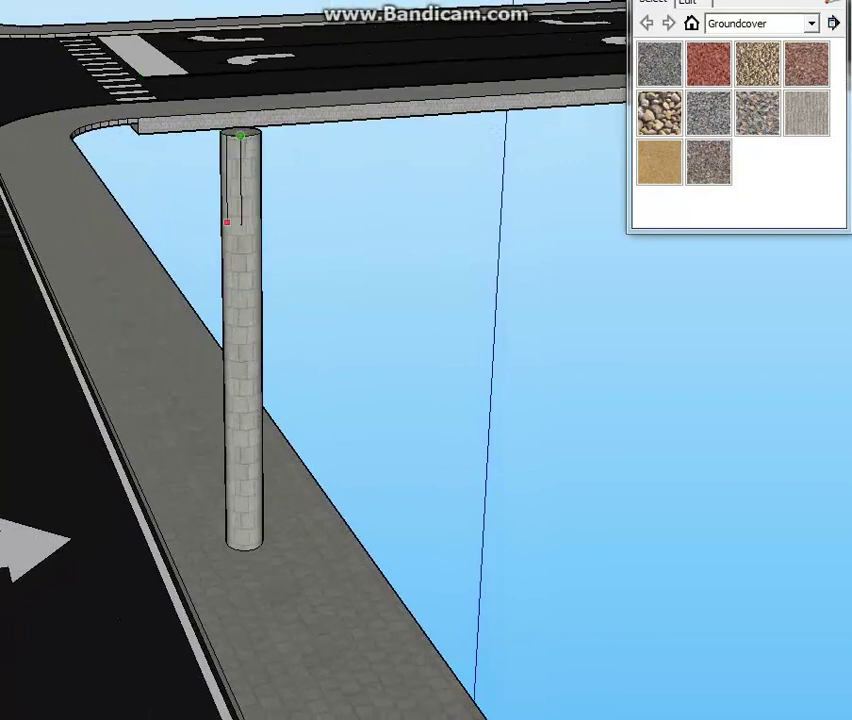
{"action": "key", "text": "Escape"}
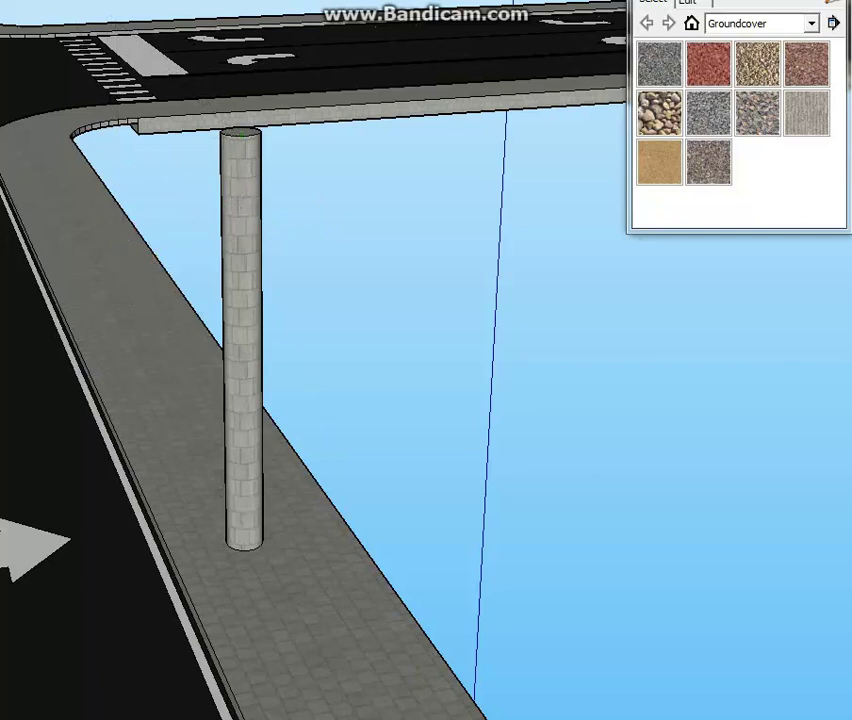
{"action": "left_click", "coordinate": [244, 134]}
{"action": "left_click", "coordinate": [243, 242]}
{"action": "left_click", "coordinate": [245, 242]}
{"action": "left_click", "coordinate": [304, 237]}
{"action": "left_click", "coordinate": [304, 134]}
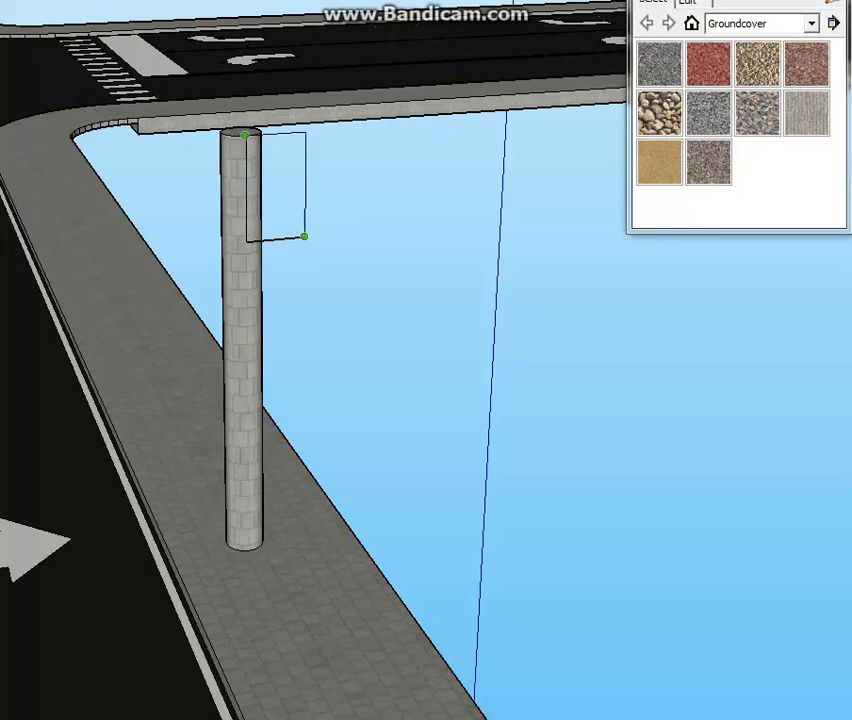
{"action": "left_click", "coordinate": [245, 134]}
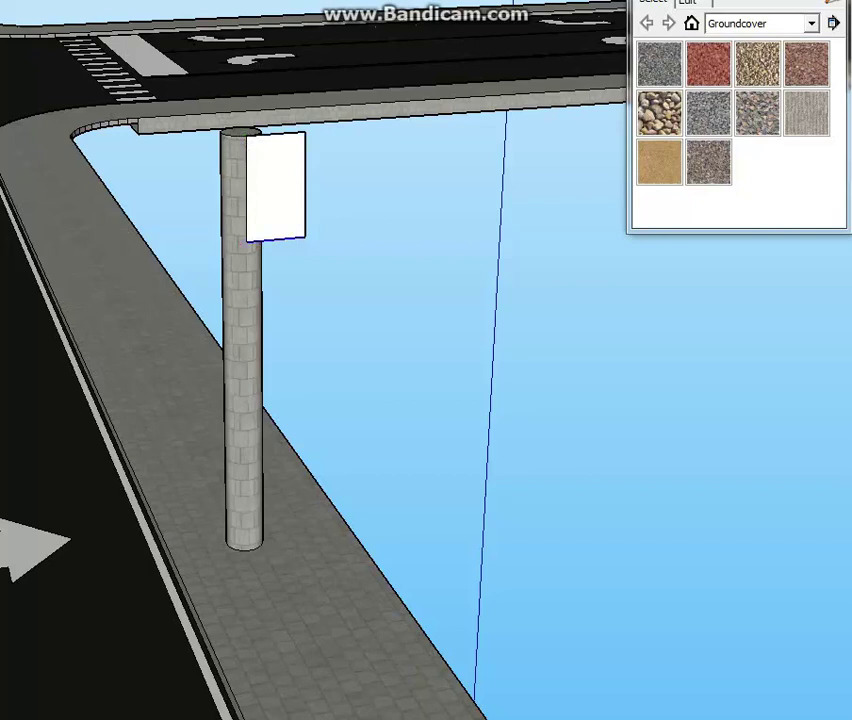
Step: Add a matching panel on the post's other side and erase the dividing edge to form one rectangular sign board
{"action": "key", "text": "ctrl+v"}
{"action": "left_click", "coordinate": [186, 139]}
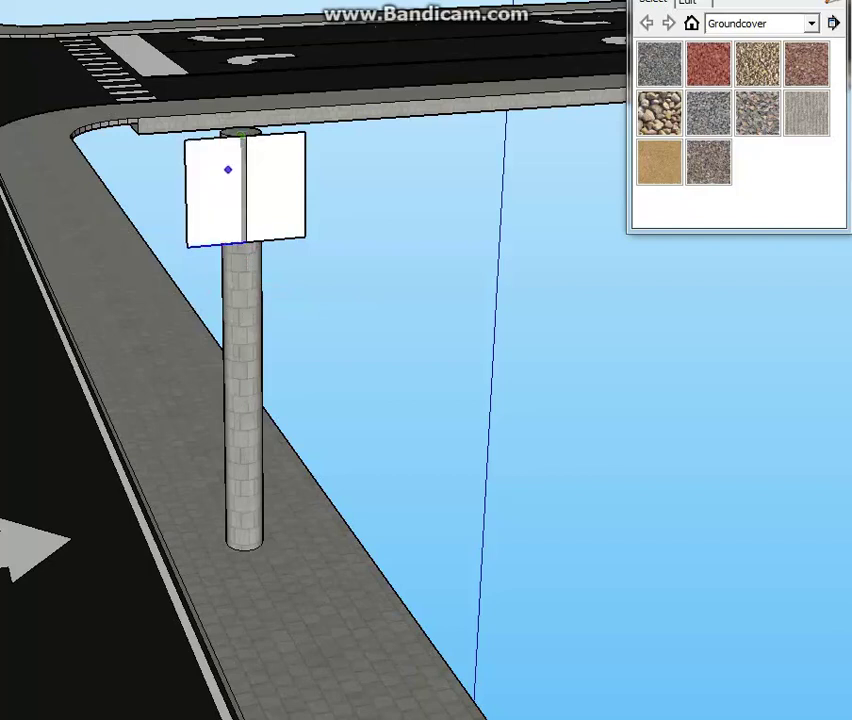
{"action": "key", "text": "ctrl+z"}
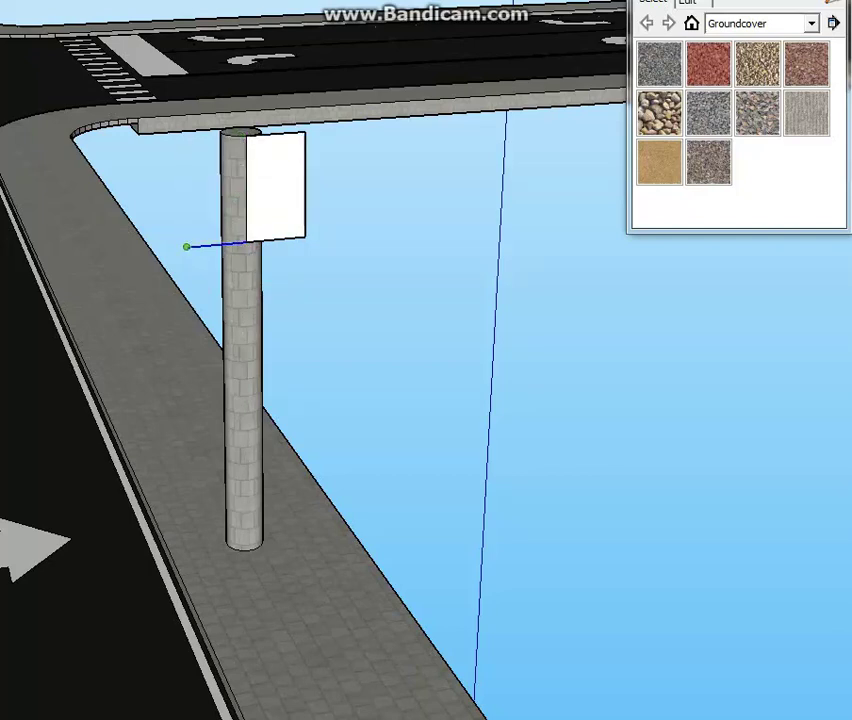
{"action": "left_click", "coordinate": [186, 139]}
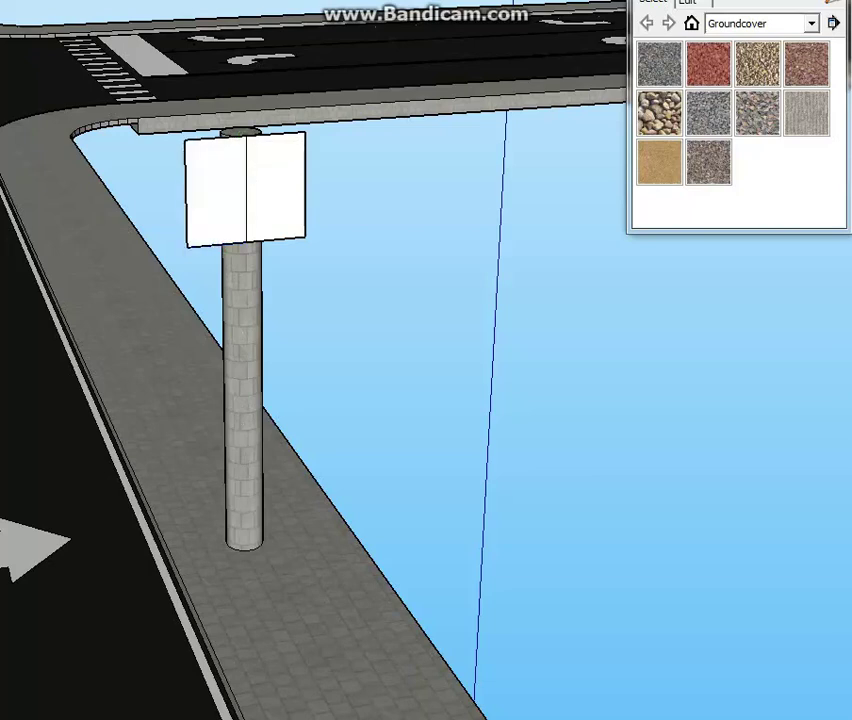
{"action": "left_click", "coordinate": [246, 190]}
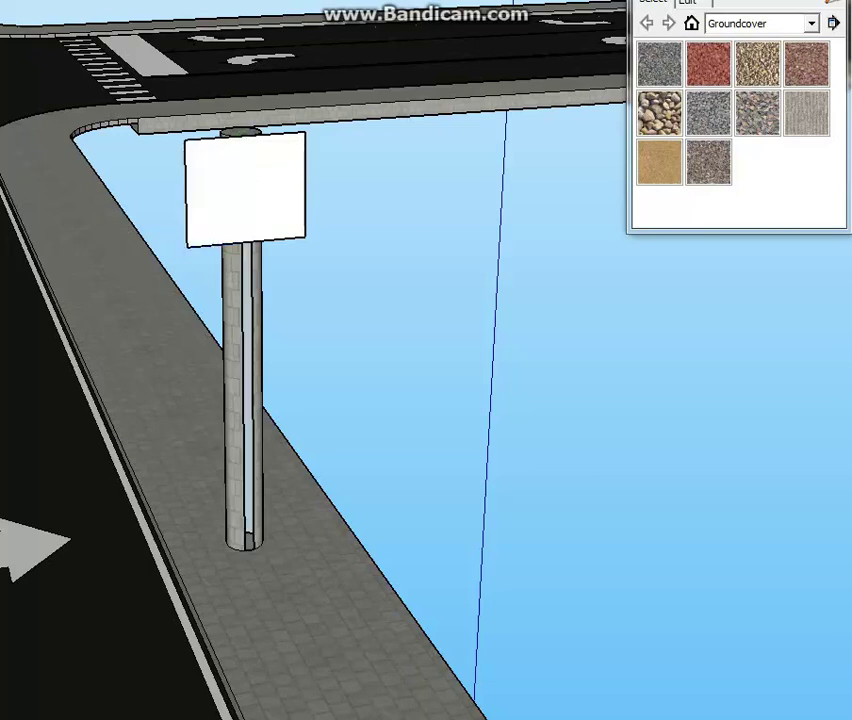
Step: Draw a large circle centred on the front face of the sign board, leaving a margin to the board's edges
{"action": "scroll", "coordinate": [309, 217], "scroll_direction": "up", "scroll_amount": 3}
{"action": "scroll", "coordinate": [240, 110], "scroll_direction": "up", "scroll_amount": 2}
{"action": "scroll", "coordinate": [273, 225], "scroll_direction": "down", "scroll_amount": 4}
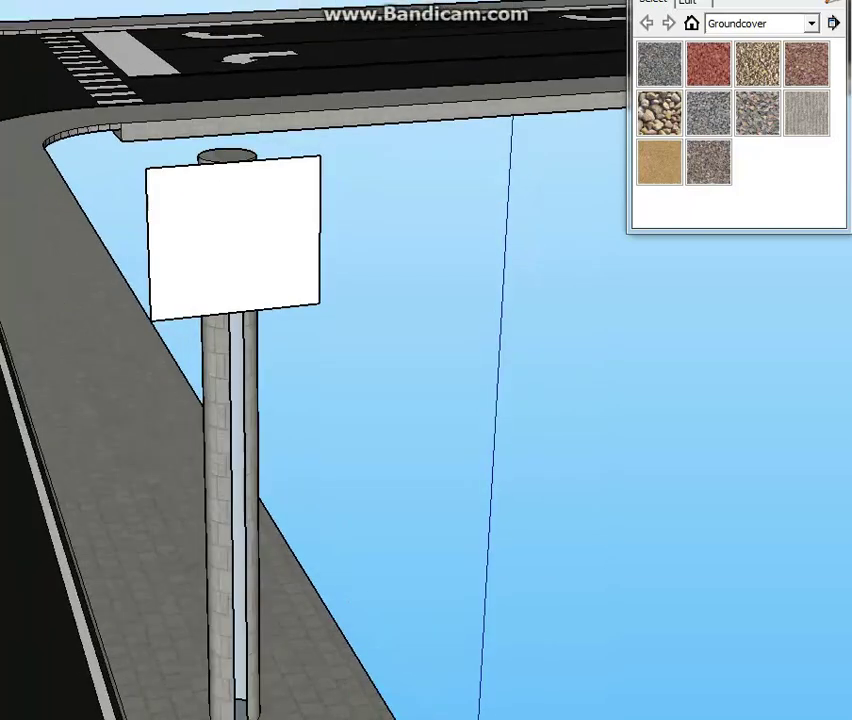
{"action": "scroll", "coordinate": [404, 405], "scroll_direction": "down", "scroll_amount": 6}
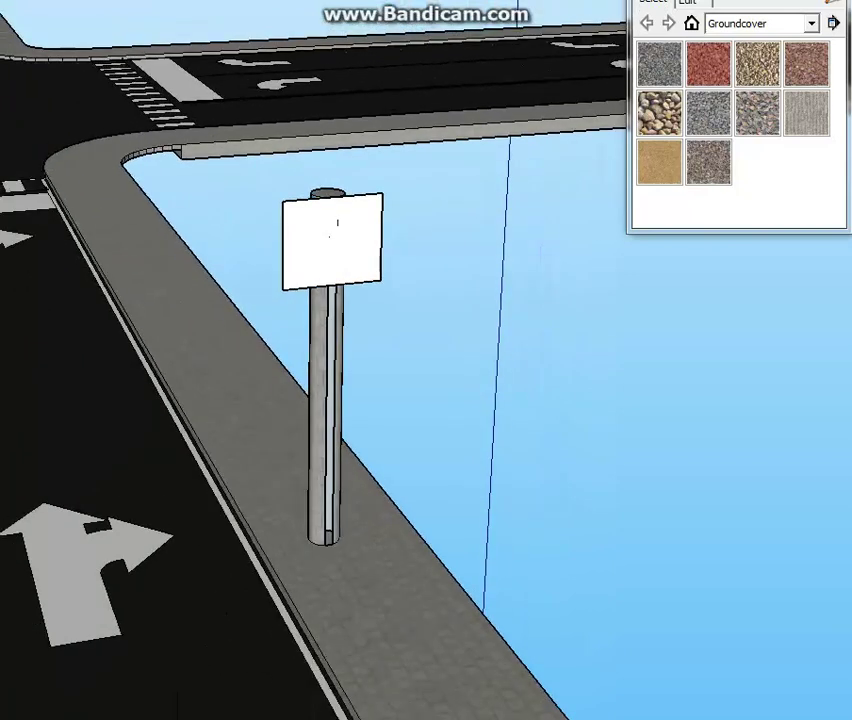
{"action": "scroll", "coordinate": [420, 250], "scroll_direction": "up", "scroll_amount": 8}
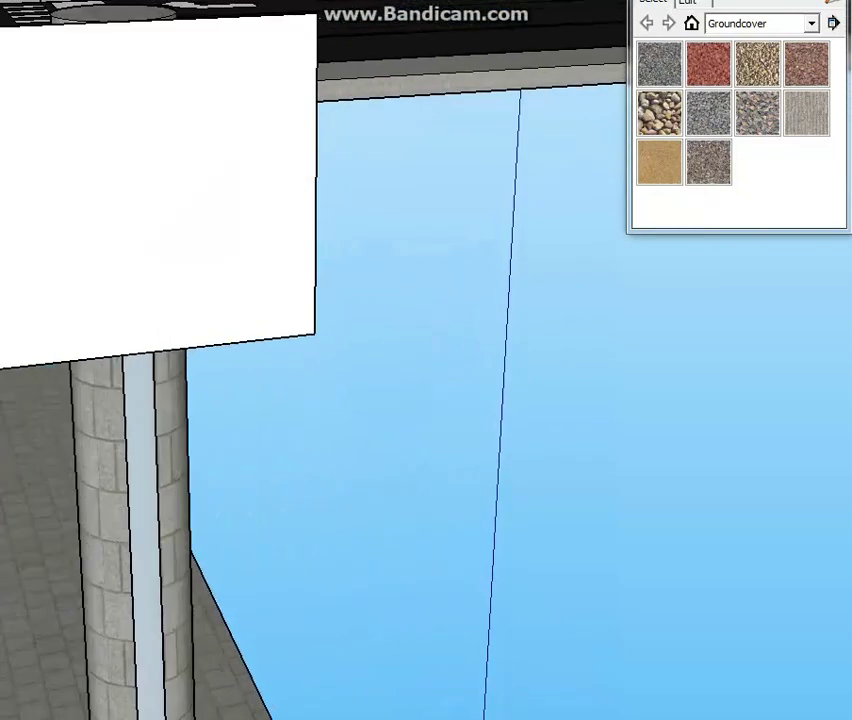
{"action": "scroll", "coordinate": [416, 279], "scroll_direction": "down", "scroll_amount": 3}
{"action": "middle_click_drag", "start_coordinate": [416, 279], "coordinate": [438, 341], "text": "shift"}
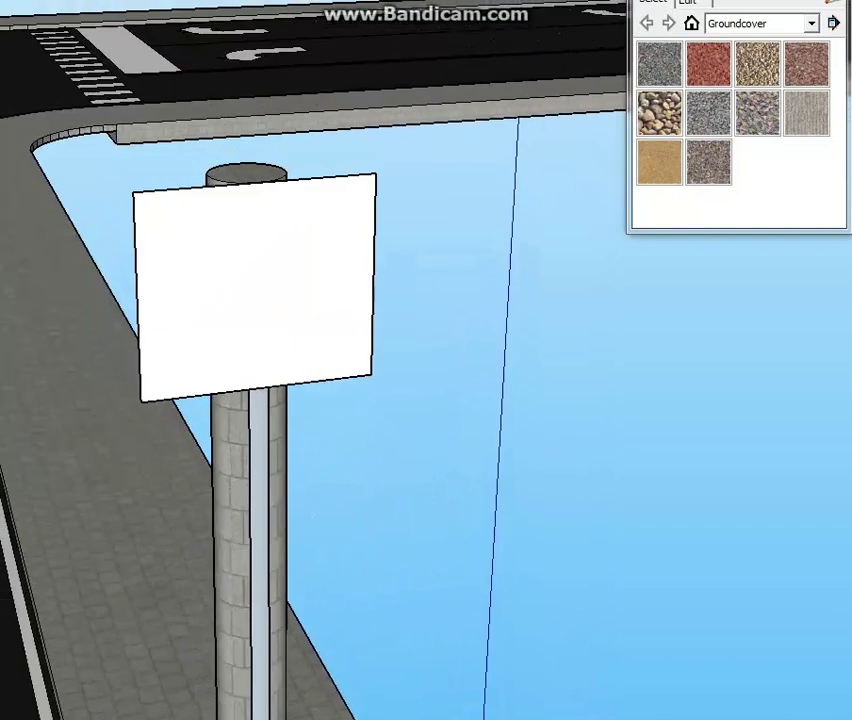
{"action": "scroll", "coordinate": [292, 374], "scroll_direction": "down", "scroll_amount": 2}
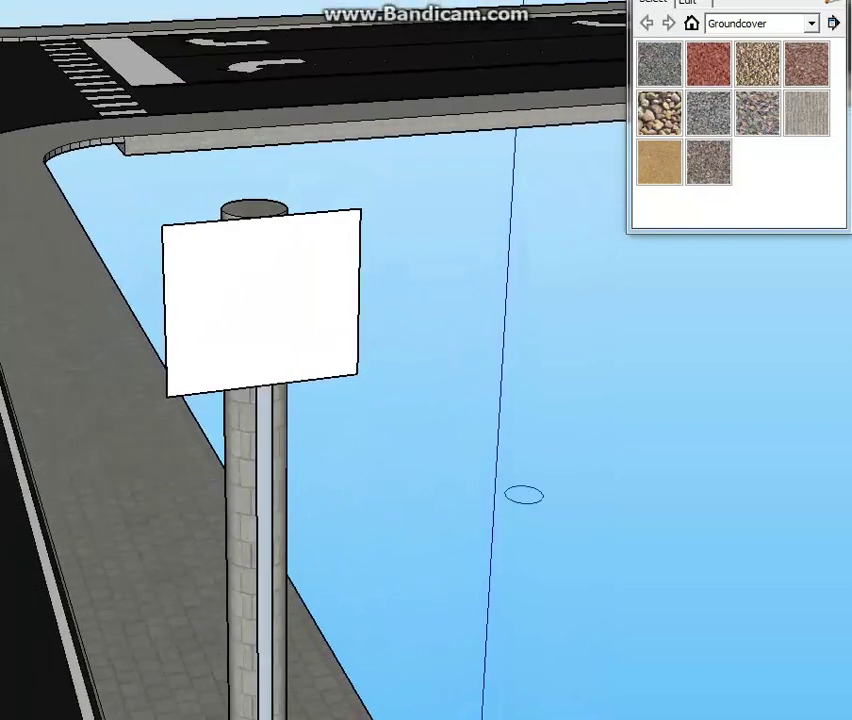
{"action": "scroll", "coordinate": [260, 380], "scroll_direction": "up", "scroll_amount": 2}
{"action": "scroll", "coordinate": [358, 385], "scroll_direction": "up", "scroll_amount": 1}
{"action": "scroll", "coordinate": [358, 385], "scroll_direction": "up", "scroll_amount": 1}
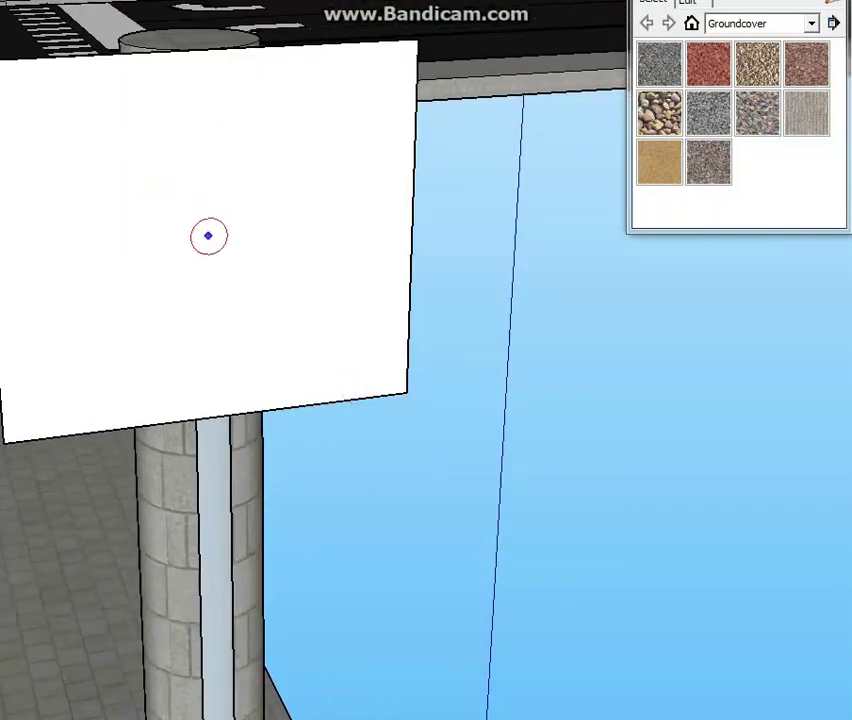
{"action": "left_click", "coordinate": [216, 228]}
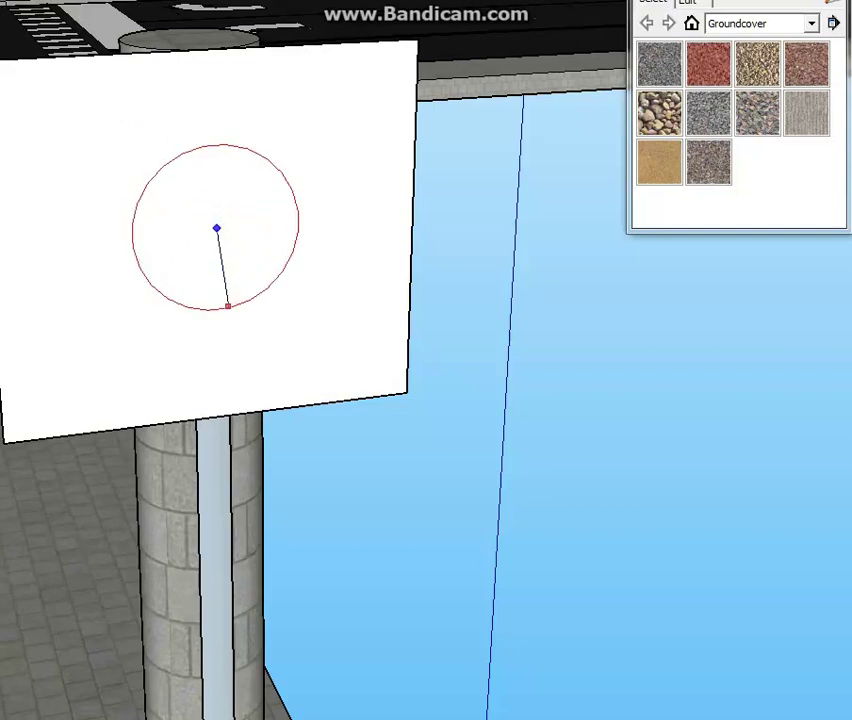
{"action": "left_click", "coordinate": [219, 377]}
Step: Paint the circle on the sign board with the Roofing_Tile_Spanish material from the Roofing collection
{"action": "scroll", "coordinate": [477, 206], "scroll_direction": "down", "scroll_amount": 6}
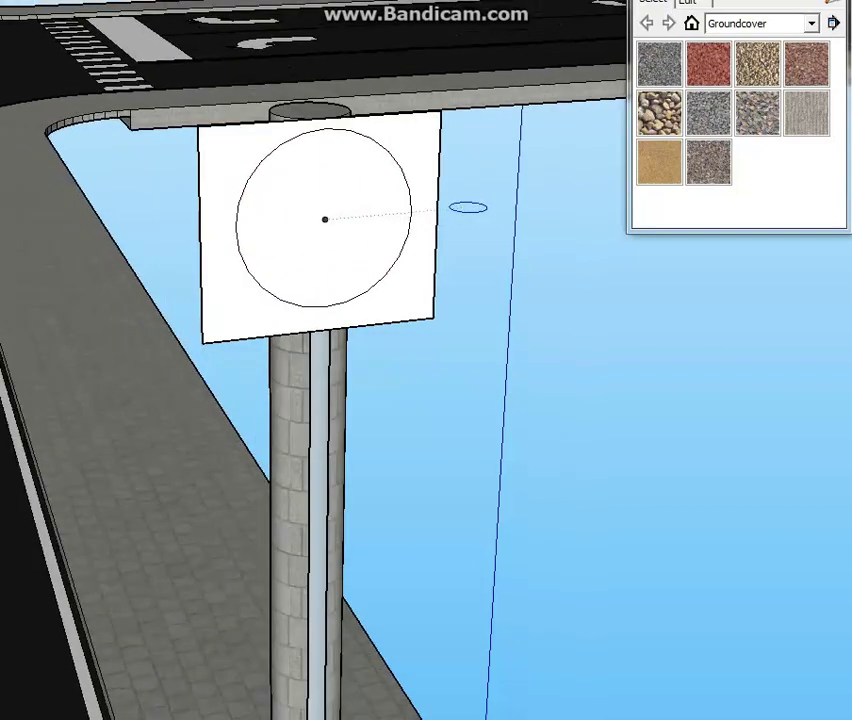
{"action": "scroll", "coordinate": [474, 237], "scroll_direction": "up", "scroll_amount": 8}
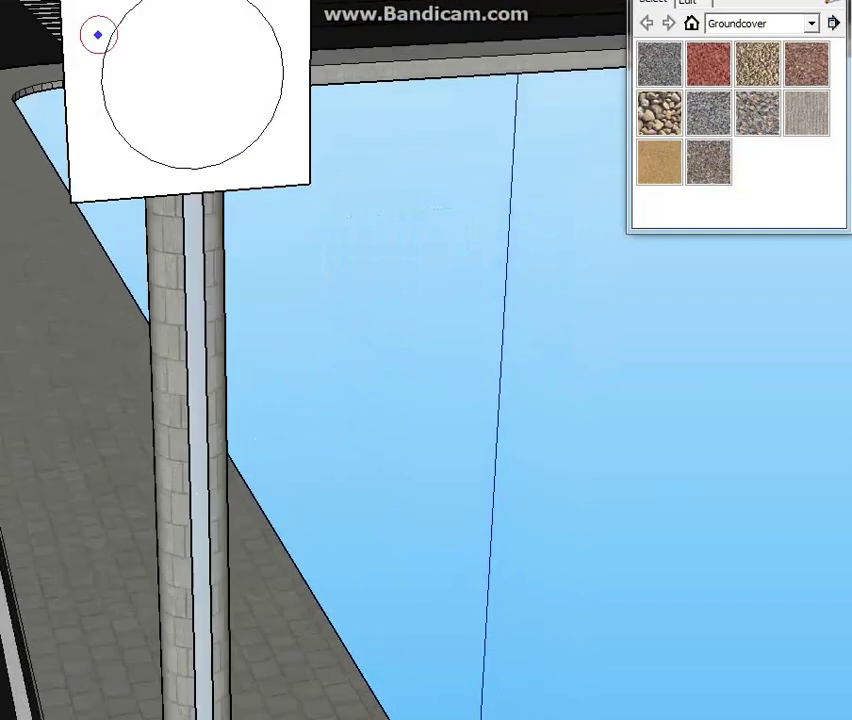
{"action": "mouse_move", "coordinate": [264, 180]}
{"action": "middle_mouse_down", "text": "shift"}
{"action": "mouse_move", "coordinate": [421, 251]}
{"action": "mouse_move", "coordinate": [375, 291]}
{"action": "mouse_move", "coordinate": [337, 353]}
{"action": "mouse_move", "coordinate": [323, 350]}
{"action": "middle_mouse_up", "text": "shift"}
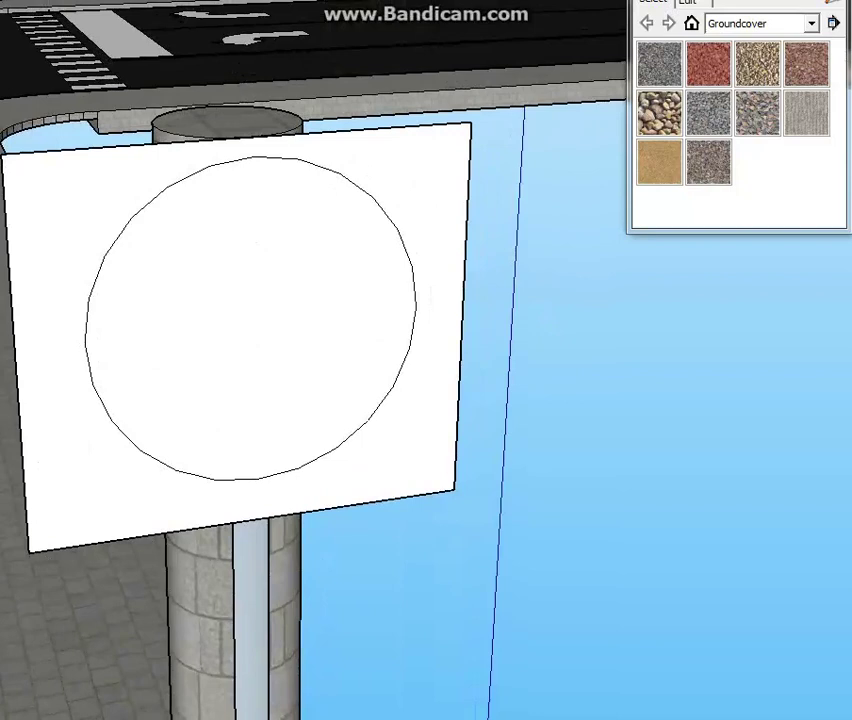
{"action": "middle_click_drag", "start_coordinate": [363, 284], "coordinate": [377, 384], "text": "shift"}
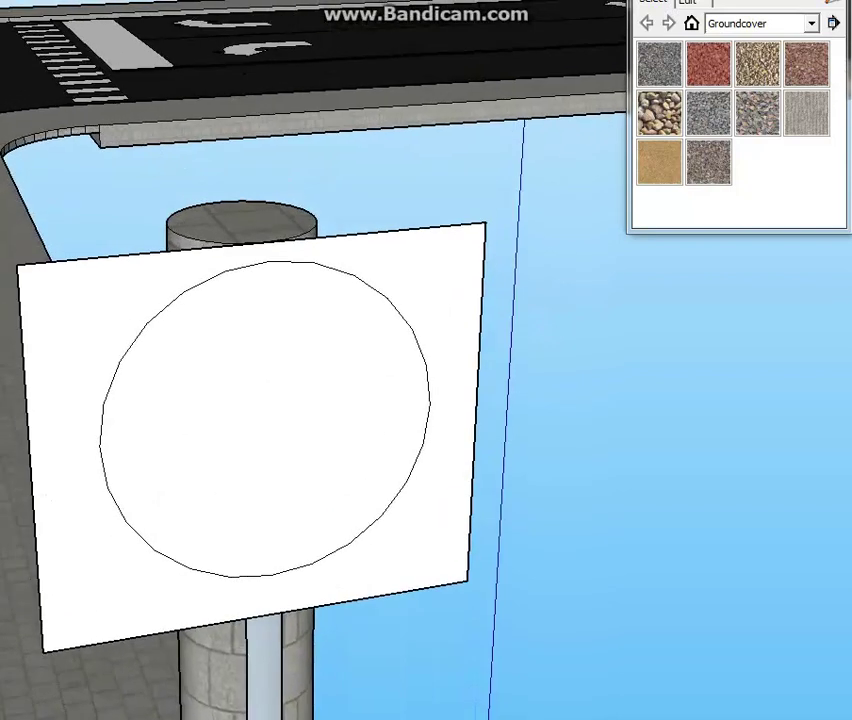
{"action": "scroll", "coordinate": [378, 384], "scroll_direction": "down", "scroll_amount": 6}
{"action": "scroll", "coordinate": [296, 540], "scroll_direction": "up", "scroll_amount": 2}
{"action": "scroll", "coordinate": [309, 422], "scroll_direction": "up", "scroll_amount": 2}
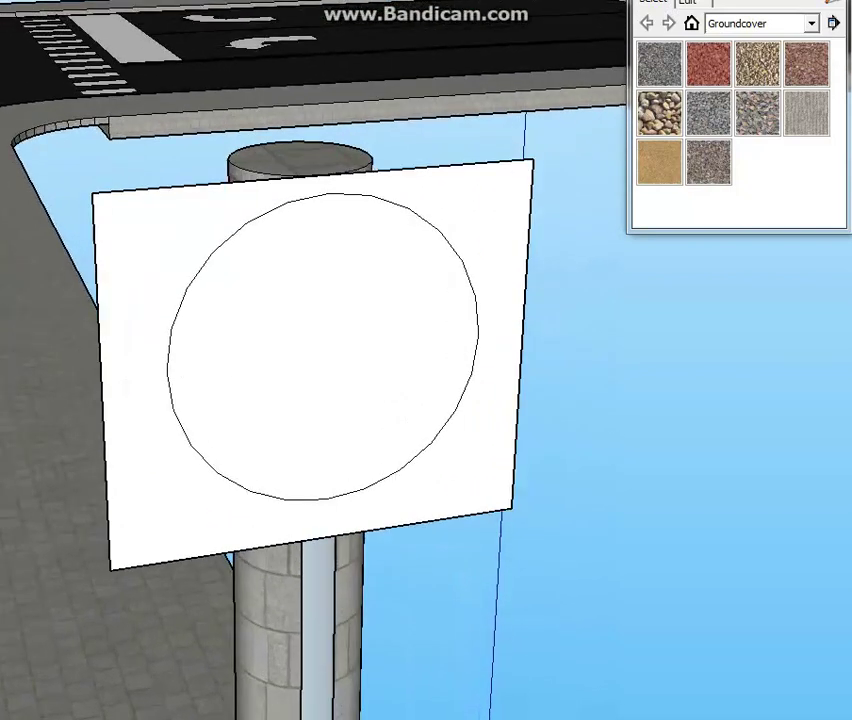
{"action": "left_click_drag", "start_coordinate": [739, 0], "coordinate": [713, 69]}
{"action": "left_click", "coordinate": [740, 193]}
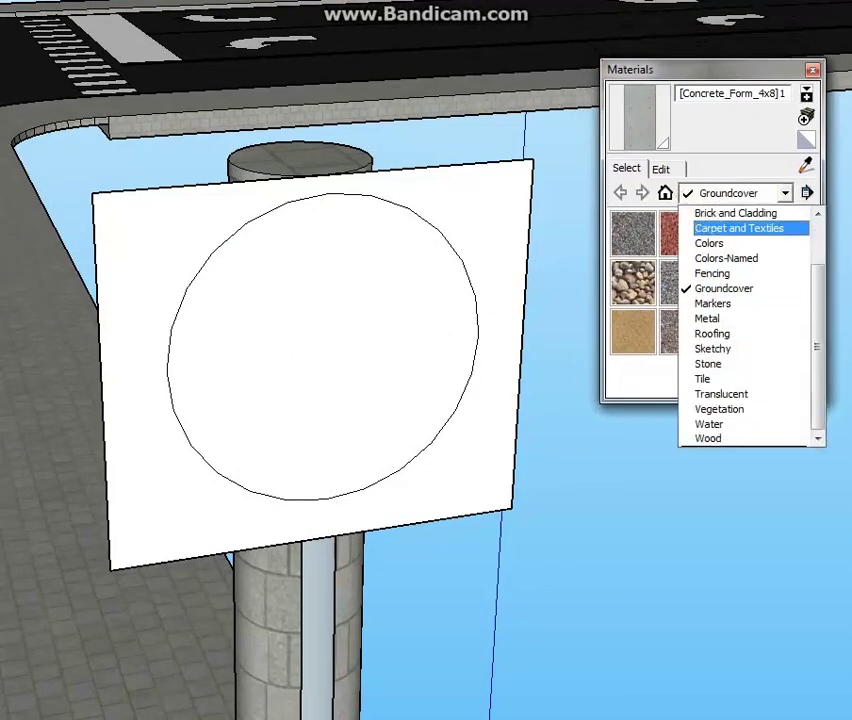
{"action": "scroll", "coordinate": [735, 273], "scroll_direction": "up", "scroll_amount": 2}
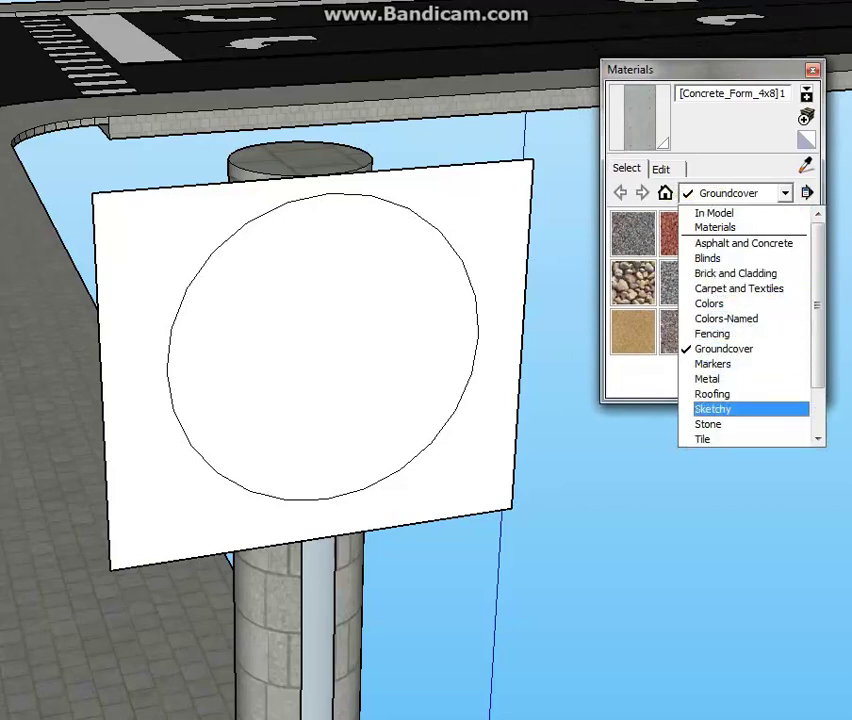
{"action": "scroll", "coordinate": [750, 330], "scroll_direction": "down", "scroll_amount": 2}
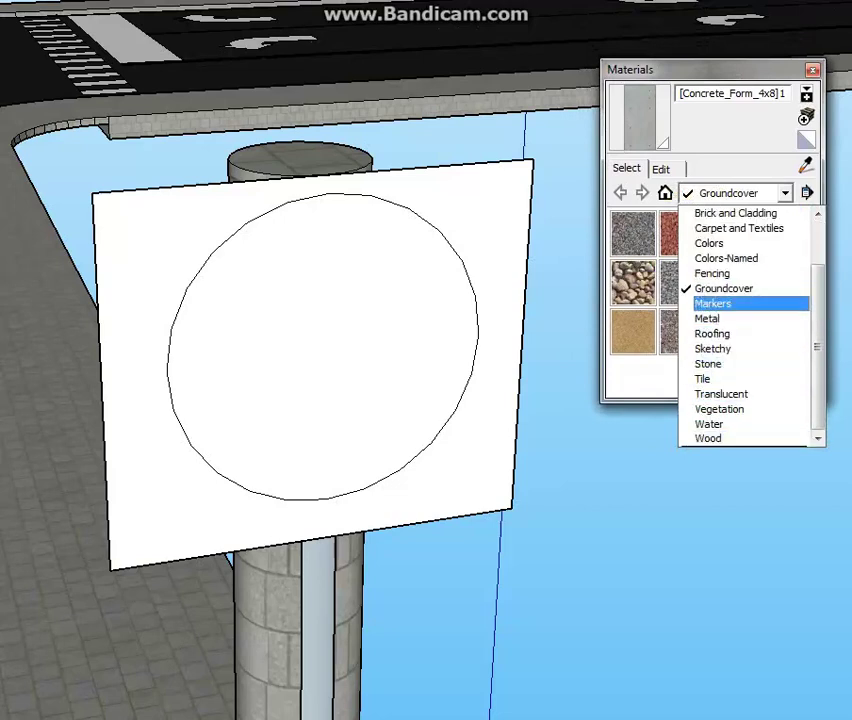
{"action": "left_click", "coordinate": [713, 334]}
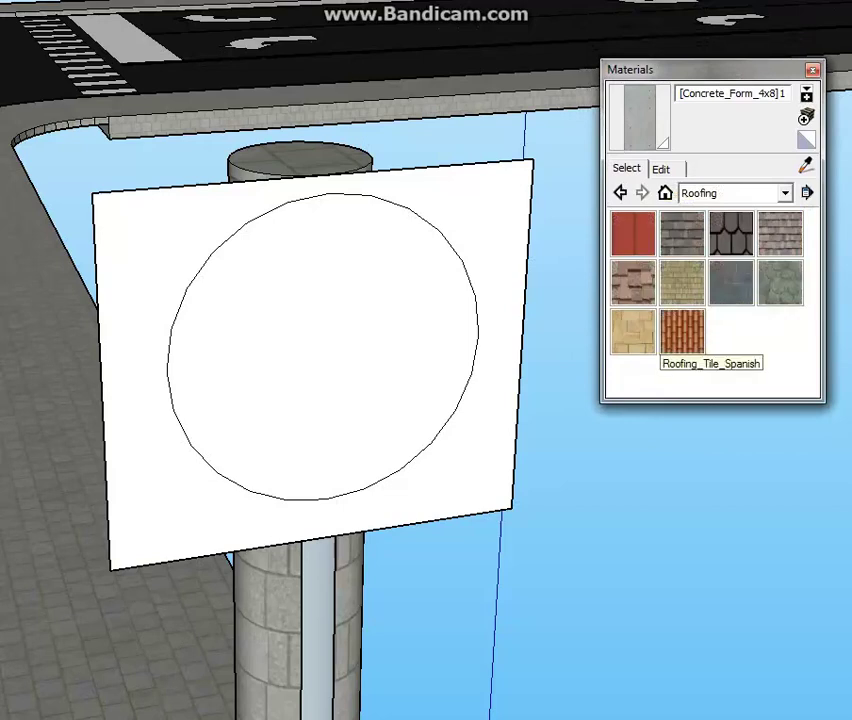
{"action": "left_click", "coordinate": [683, 331]}
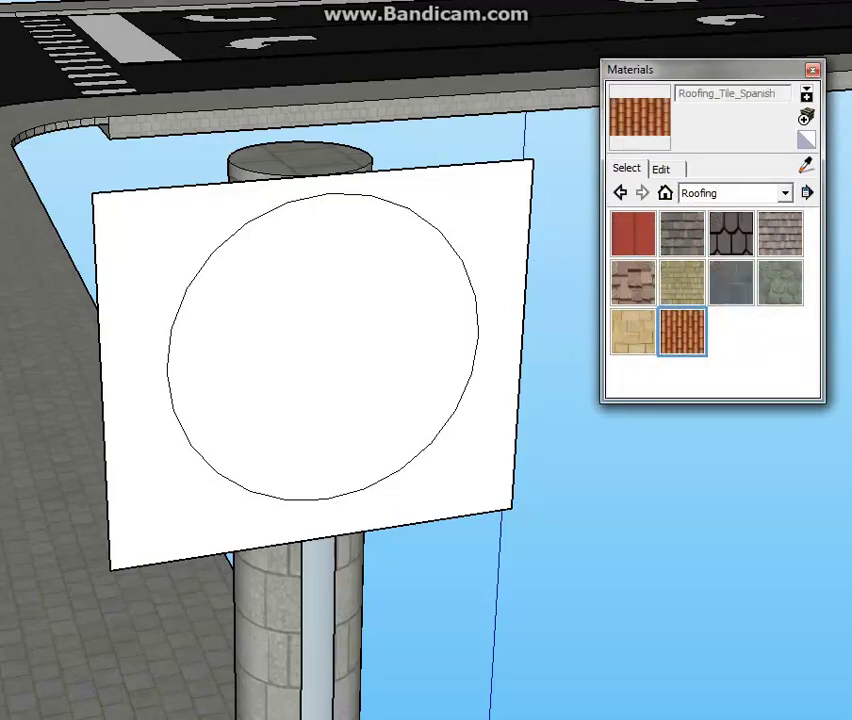
{"action": "left_click", "coordinate": [322, 346]}
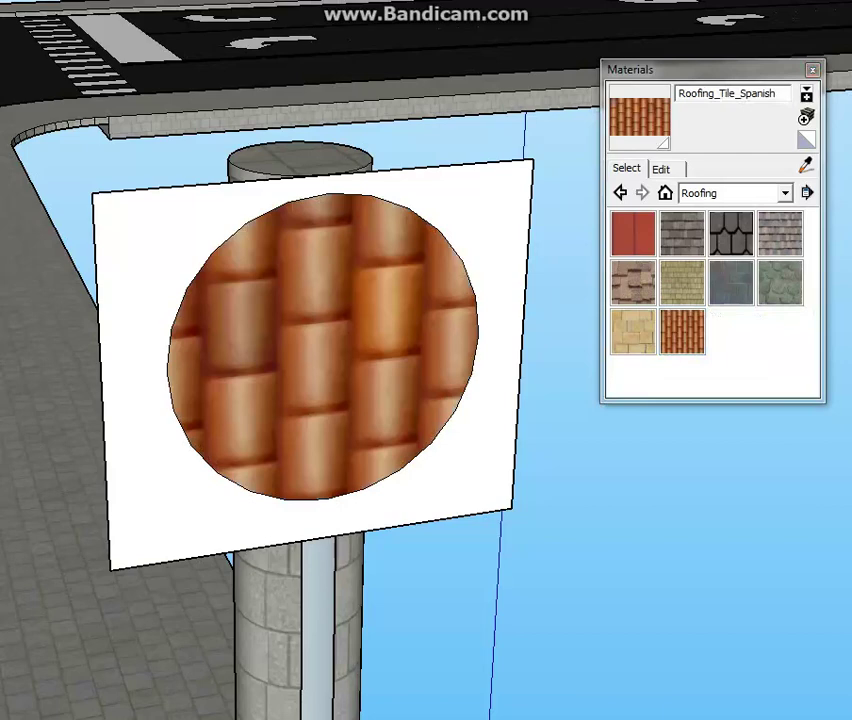
Step: Examine the painted sign both from afar within the whole intersection and nearer on its post beside the road
{"action": "scroll", "coordinate": [200, 430], "scroll_direction": "down", "scroll_amount": 5}
{"action": "scroll", "coordinate": [301, 553], "scroll_direction": "down", "scroll_amount": 10}
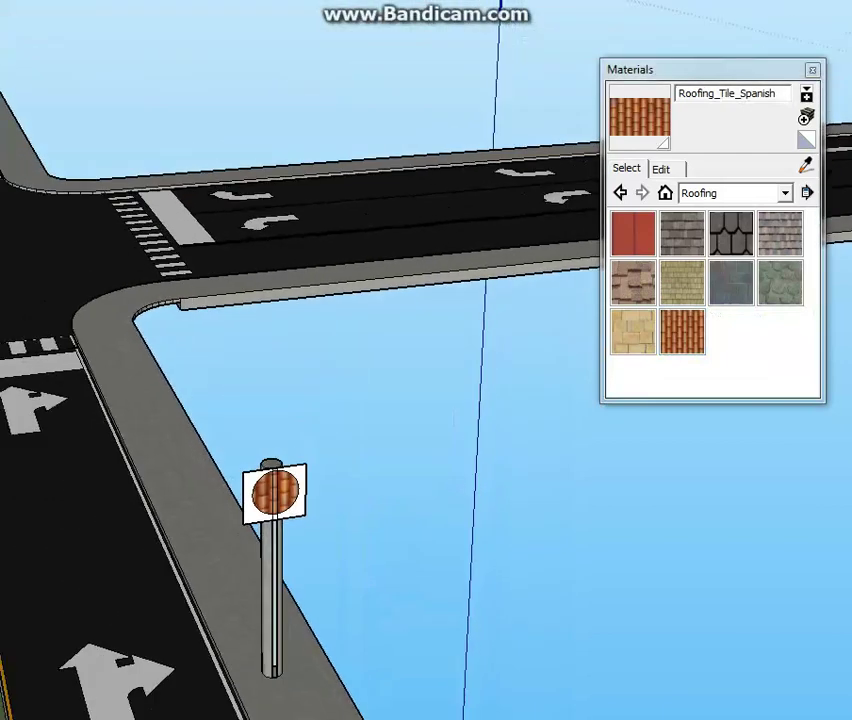
{"action": "middle_click_drag", "start_coordinate": [301, 553], "coordinate": [444, 252], "text": "shift"}
{"action": "scroll", "coordinate": [263, 290], "scroll_direction": "down", "scroll_amount": 4}
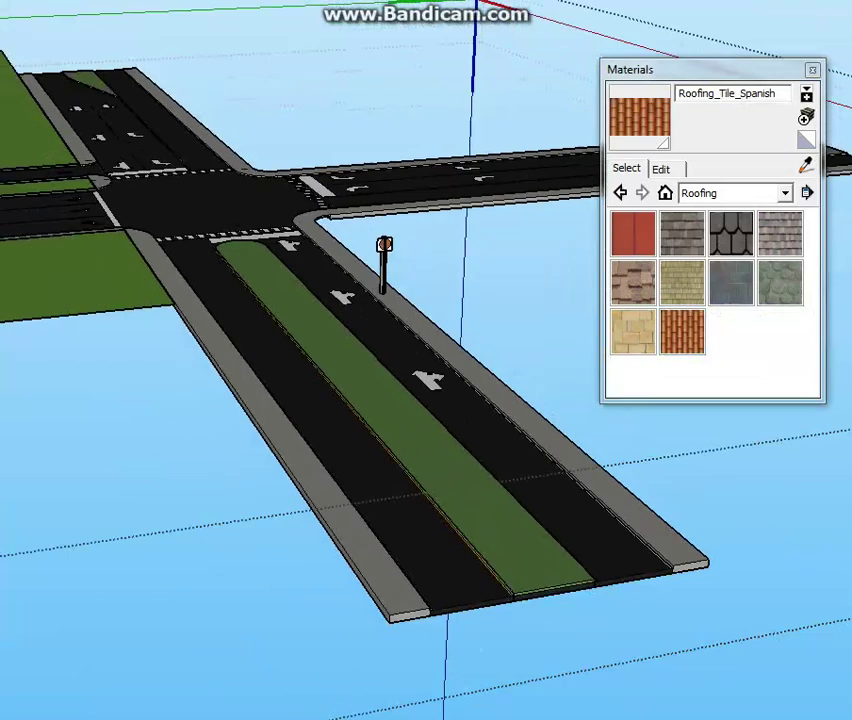
{"action": "middle_click_drag", "start_coordinate": [268, 291], "coordinate": [315, 427], "text": "shift"}
{"action": "scroll", "coordinate": [322, 430], "scroll_direction": "down", "scroll_amount": 4}
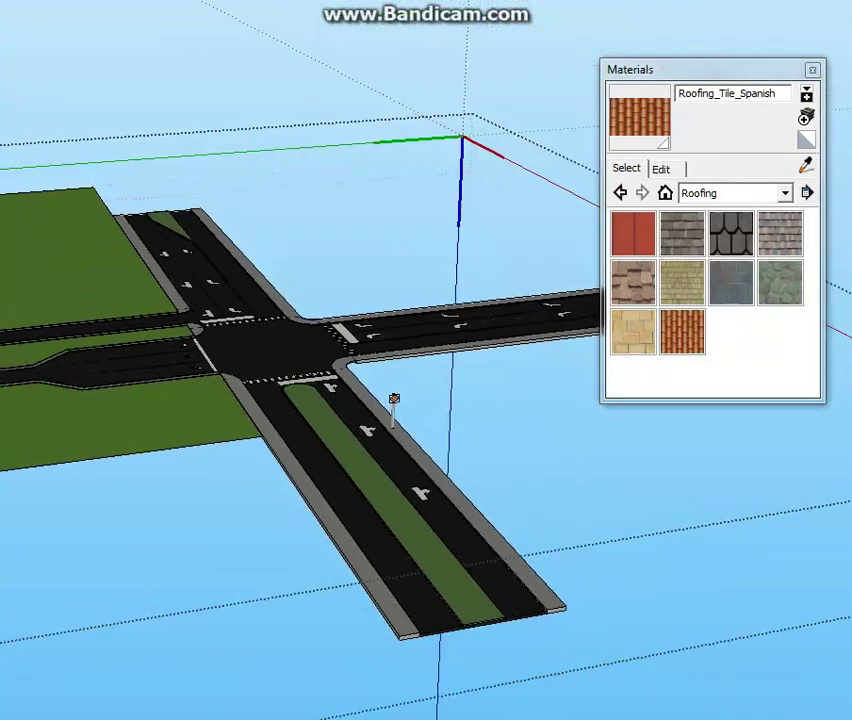
{"action": "middle_click_drag", "start_coordinate": [230, 328], "coordinate": [541, 450], "text": "shift"}
{"action": "scroll", "coordinate": [541, 450], "scroll_direction": "down", "scroll_amount": 6}
{"action": "middle_click_drag", "start_coordinate": [664, 525], "coordinate": [386, 432], "text": "shift"}
{"action": "scroll", "coordinate": [386, 430], "scroll_direction": "up", "scroll_amount": 9}
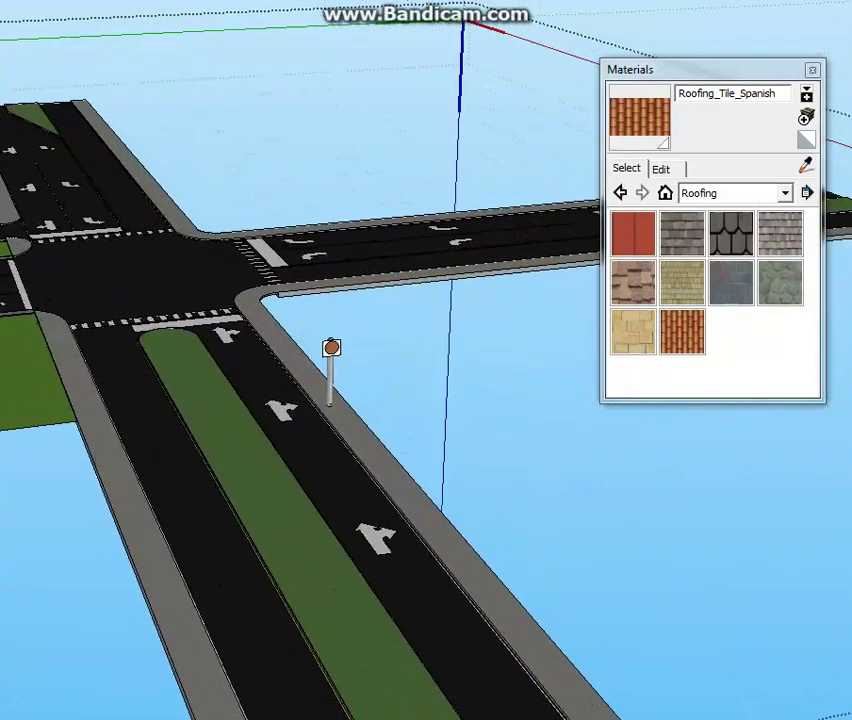
{"action": "scroll", "coordinate": [250, 321], "scroll_direction": "up", "scroll_amount": 7}
{"action": "middle_click_drag", "start_coordinate": [335, 390], "coordinate": [267, 330], "text": "shift"}
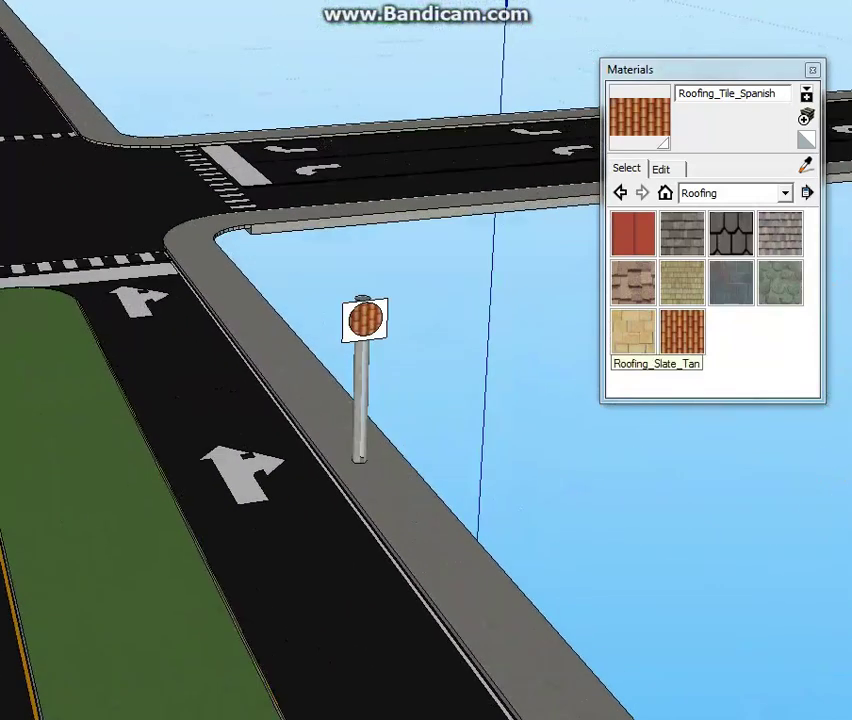
{"action": "scroll", "coordinate": [333, 353], "scroll_direction": "up", "scroll_amount": 5}
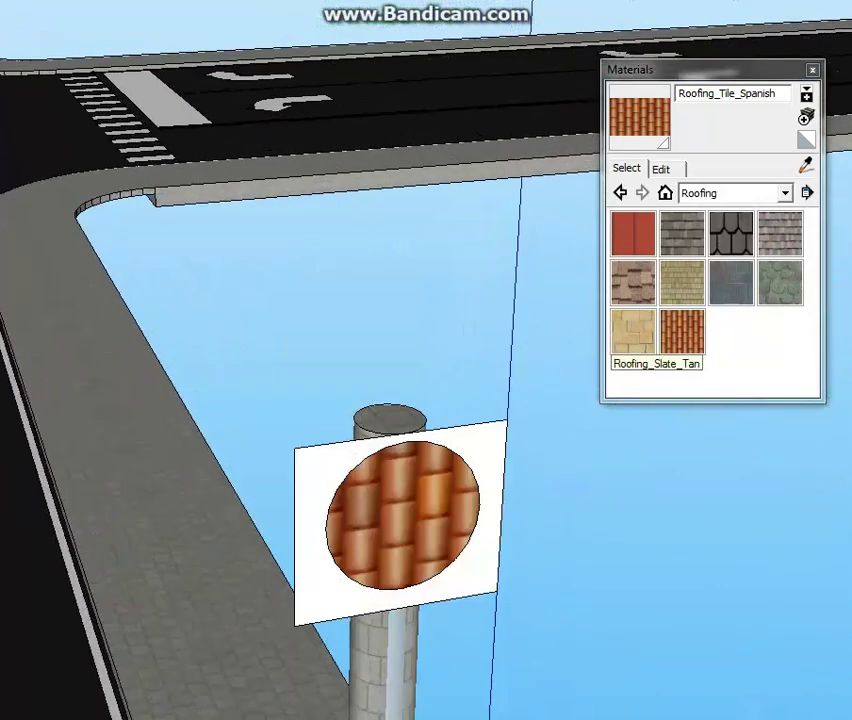
{"action": "scroll", "coordinate": [450, 521], "scroll_direction": "down", "scroll_amount": 1}
{"action": "middle_click_drag", "start_coordinate": [450, 521], "coordinate": [838, 350], "text": "shift"}
{"action": "scroll", "coordinate": [838, 300], "scroll_direction": "down", "scroll_amount": 2}
{"action": "scroll", "coordinate": [336, 335], "scroll_direction": "down", "scroll_amount": 2}
{"action": "middle_click_drag", "start_coordinate": [336, 335], "coordinate": [135, 425], "text": "shift"}
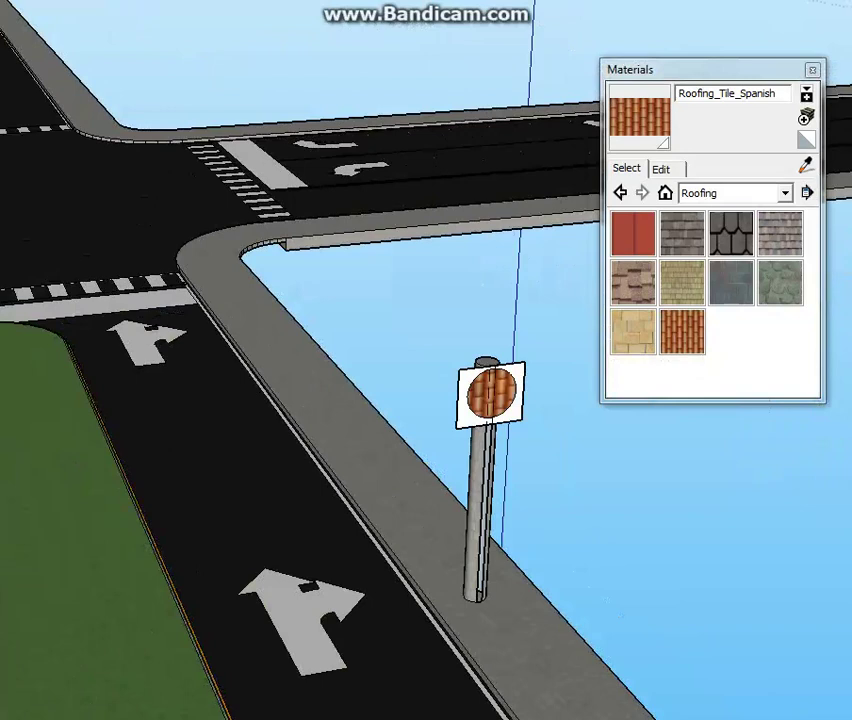
{"action": "scroll", "coordinate": [525, 392], "scroll_direction": "down", "scroll_amount": 4}
{"action": "middle_click_drag", "start_coordinate": [495, 477], "coordinate": [475, 312], "text": "shift"}
{"action": "scroll", "coordinate": [453, 347], "scroll_direction": "down", "scroll_amount": 3}
{"action": "left_click", "coordinate": [453, 310]}
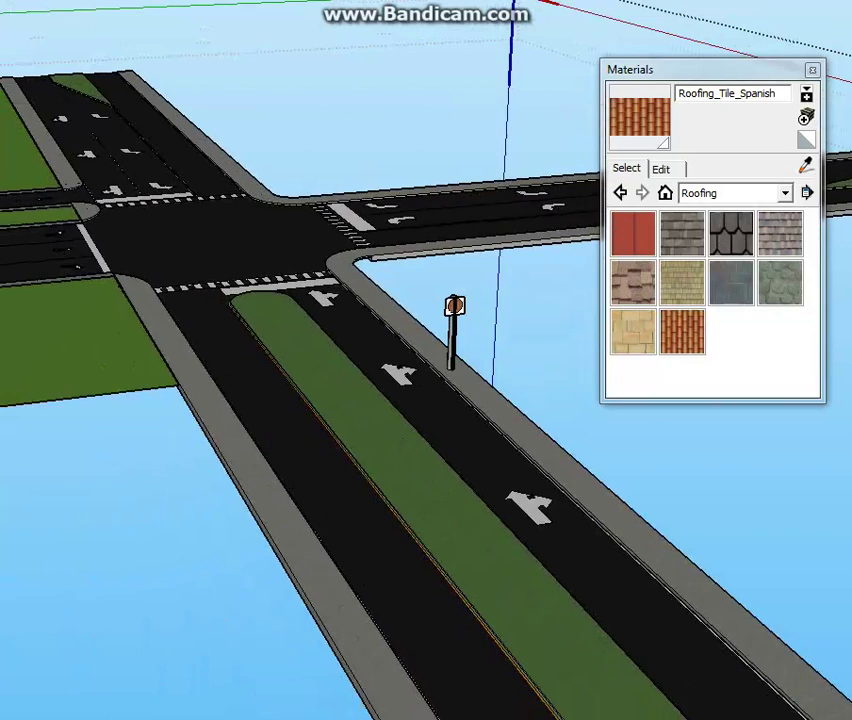
Step: Examine the Spanish-tile circle on the sign board up close and highlight its material name text
{"action": "scroll", "coordinate": [815, 490], "scroll_direction": "up", "scroll_amount": 3}
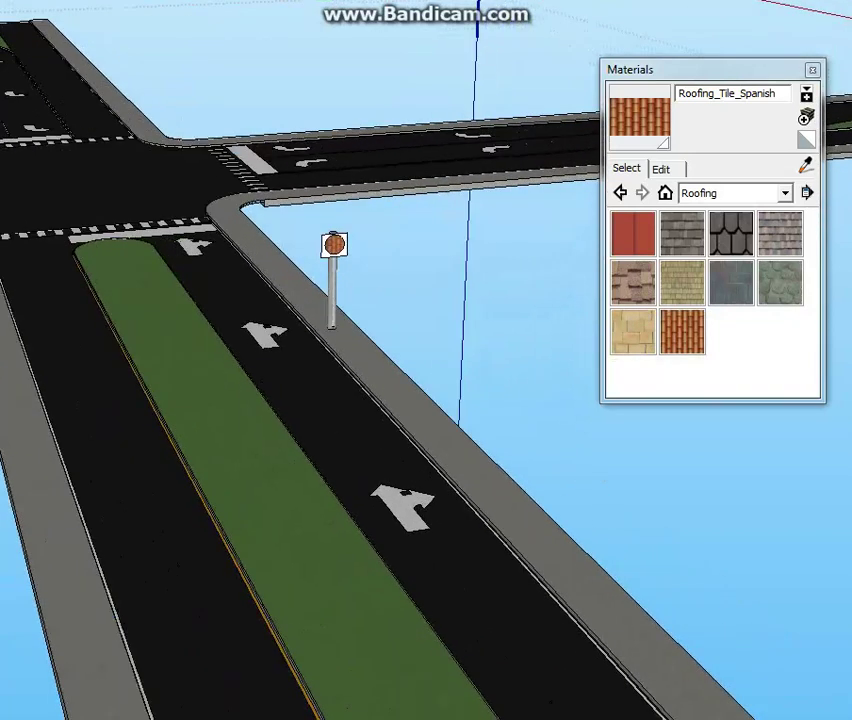
{"action": "middle_click_drag", "start_coordinate": [273, 175], "coordinate": [577, 230], "text": "shift"}
{"action": "scroll", "coordinate": [577, 230], "scroll_direction": "up", "scroll_amount": 4}
{"action": "scroll", "coordinate": [815, 430], "scroll_direction": "up", "scroll_amount": 2}
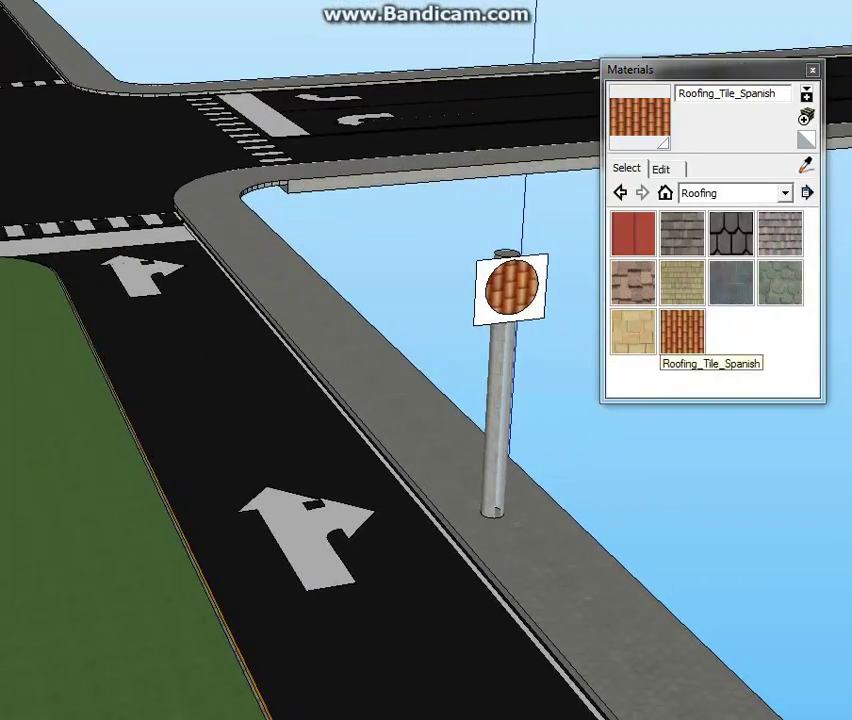
{"action": "scroll", "coordinate": [432, 300], "scroll_direction": "up", "scroll_amount": 8}
{"action": "middle_click_drag", "start_coordinate": [520, 300], "coordinate": [150, 275], "text": "shift"}
{"action": "scroll", "coordinate": [682, 335], "scroll_direction": "down", "scroll_amount": 10}
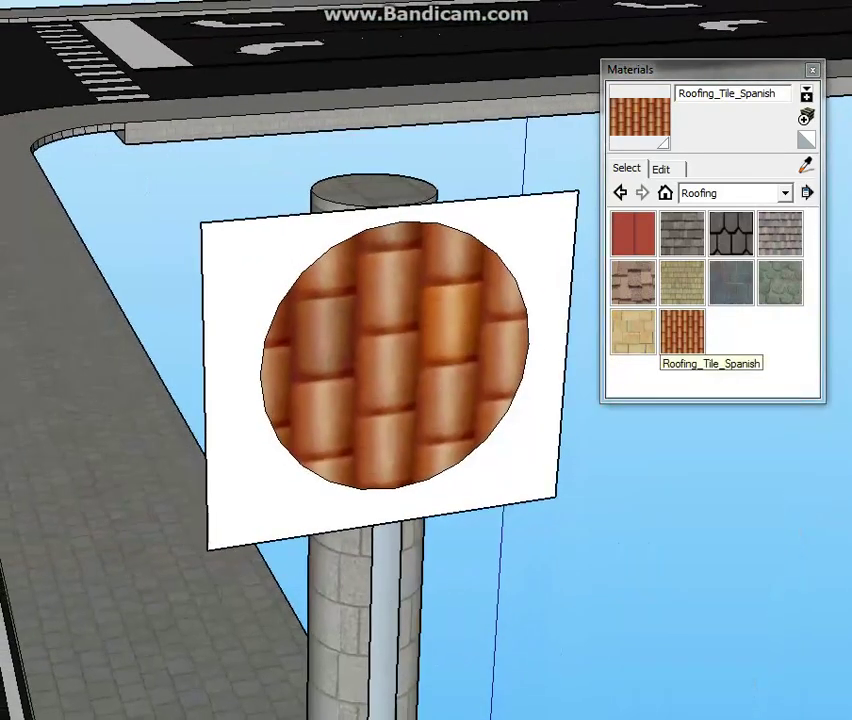
{"action": "scroll", "coordinate": [390, 360], "scroll_direction": "down", "scroll_amount": 6}
{"action": "scroll", "coordinate": [390, 360], "scroll_direction": "up", "scroll_amount": 3}
{"action": "scroll", "coordinate": [390, 380], "scroll_direction": "up", "scroll_amount": 8}
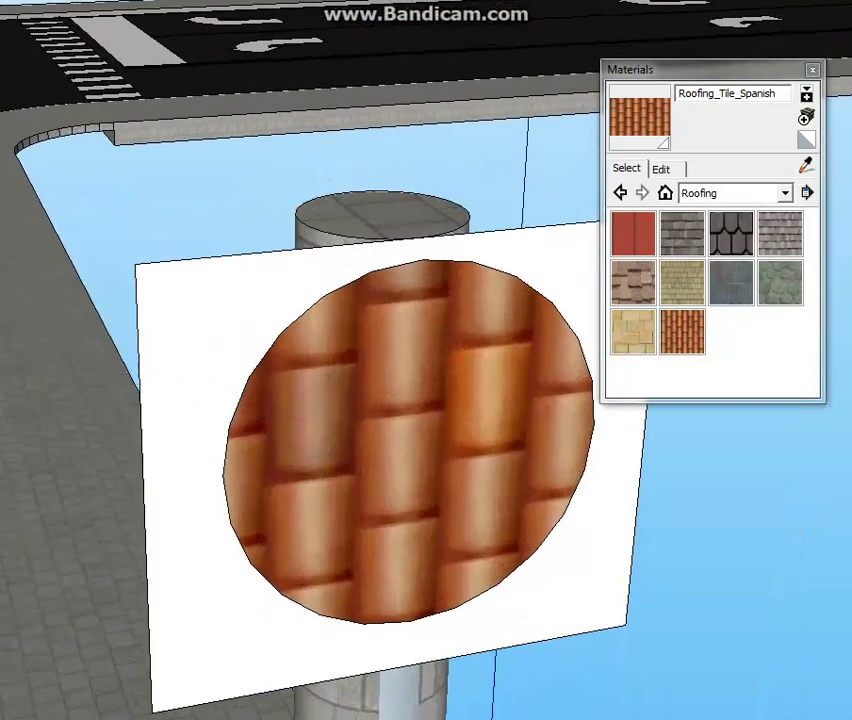
{"action": "scroll", "coordinate": [400, 400], "scroll_direction": "down", "scroll_amount": 5}
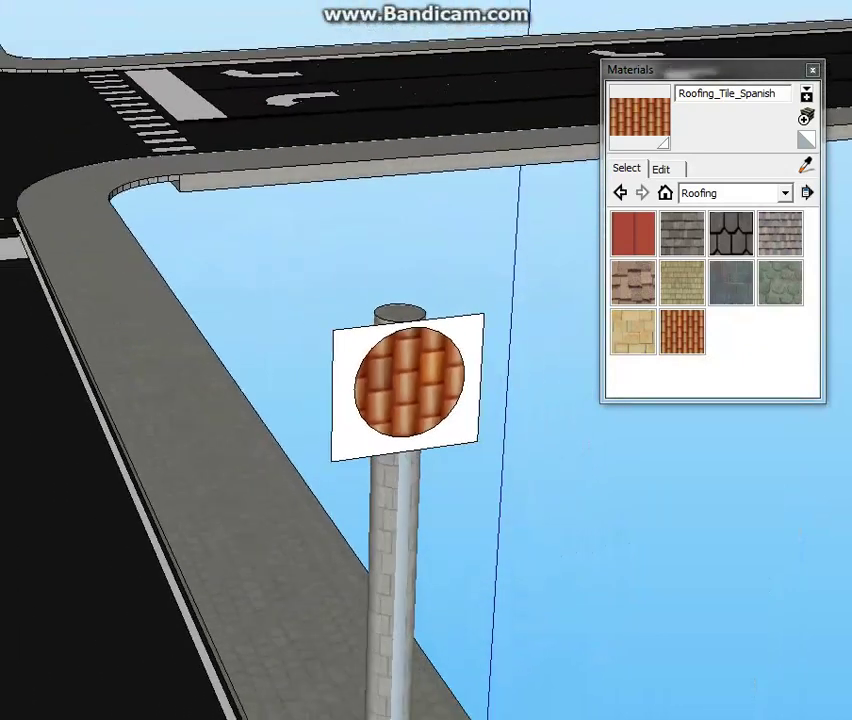
{"action": "scroll", "coordinate": [400, 400], "scroll_direction": "up", "scroll_amount": 5}
{"action": "scroll", "coordinate": [395, 400], "scroll_direction": "up", "scroll_amount": 3}
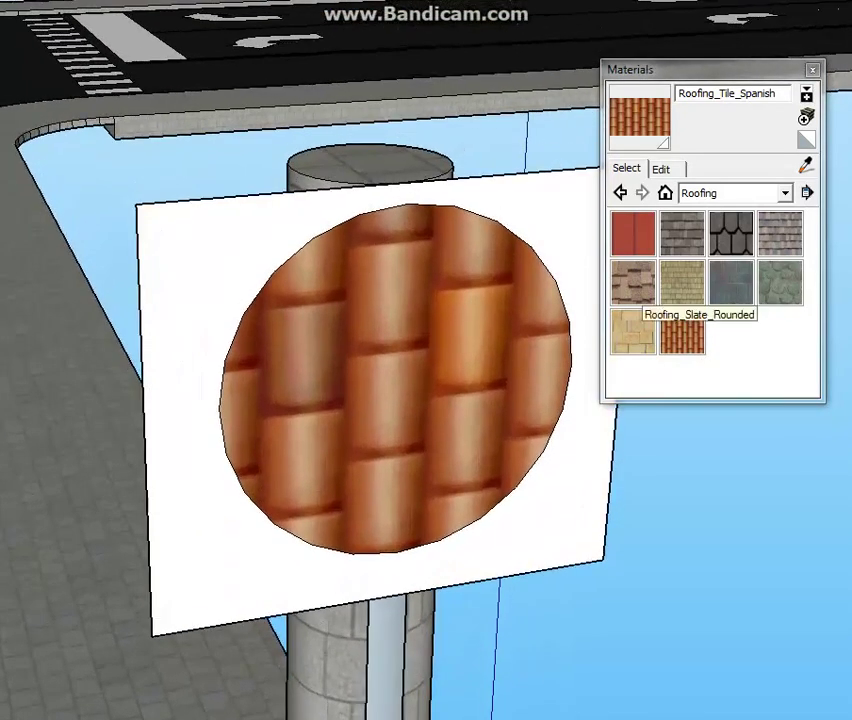
{"action": "left_click_drag", "start_coordinate": [679, 93], "coordinate": [772, 93]}
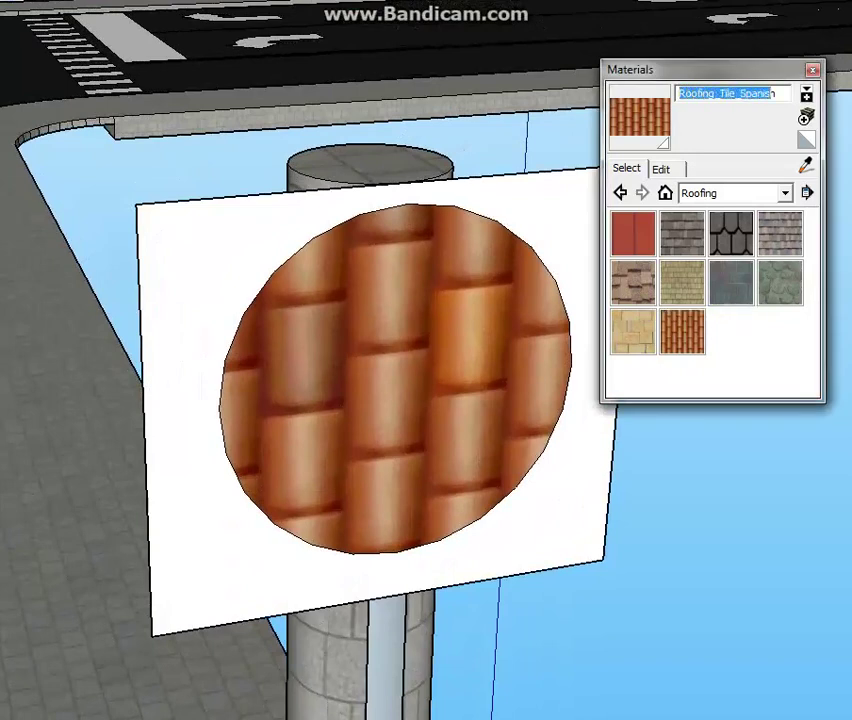
Step: Draw a small circle in the sign board's lower corner beside the large one and paint it with the brown Roofing_Shingles_Variab material
{"action": "scroll", "coordinate": [455, 158], "scroll_direction": "down", "scroll_amount": 1}
{"action": "scroll", "coordinate": [580, 160], "scroll_direction": "down", "scroll_amount": 2}
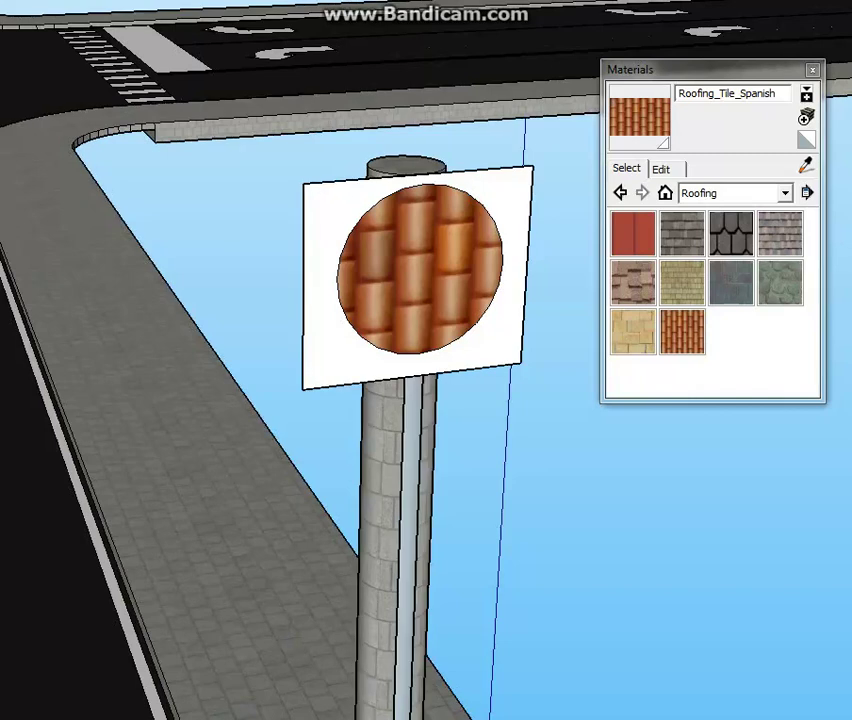
{"action": "scroll", "coordinate": [508, 250], "scroll_direction": "up", "scroll_amount": 2}
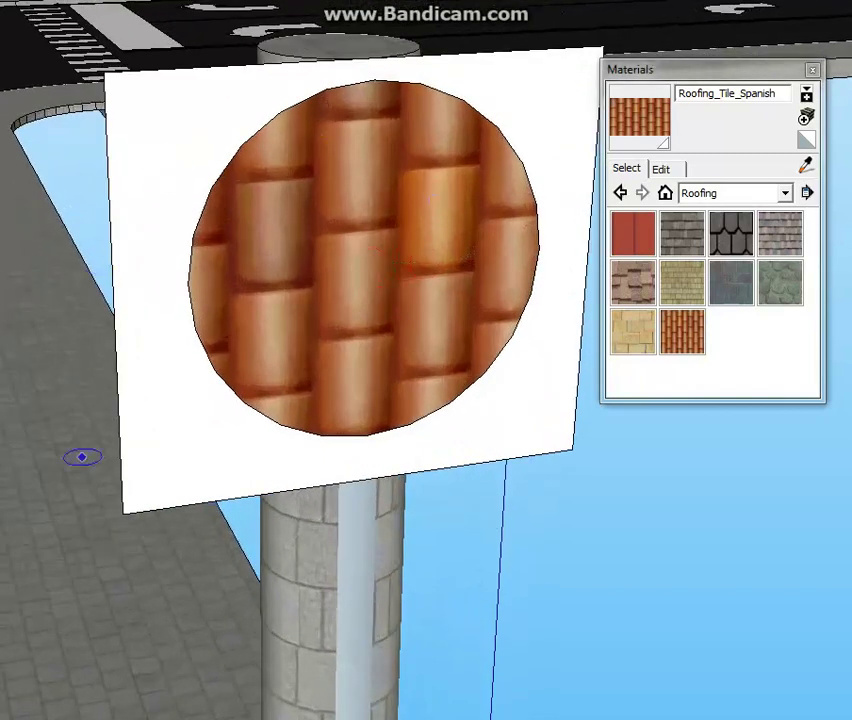
{"action": "left_click", "coordinate": [184, 408]}
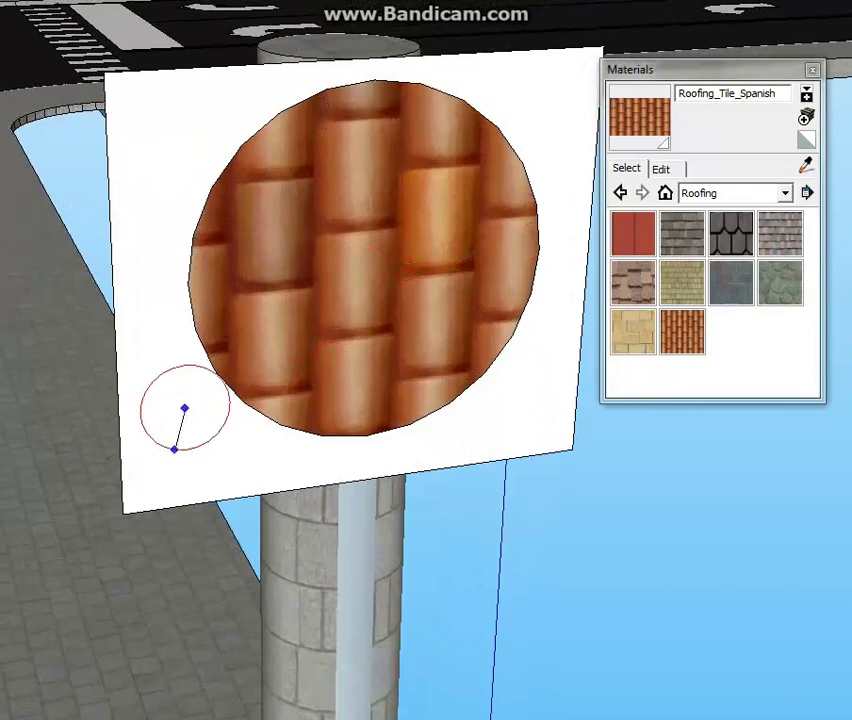
{"action": "left_click", "coordinate": [185, 441]}
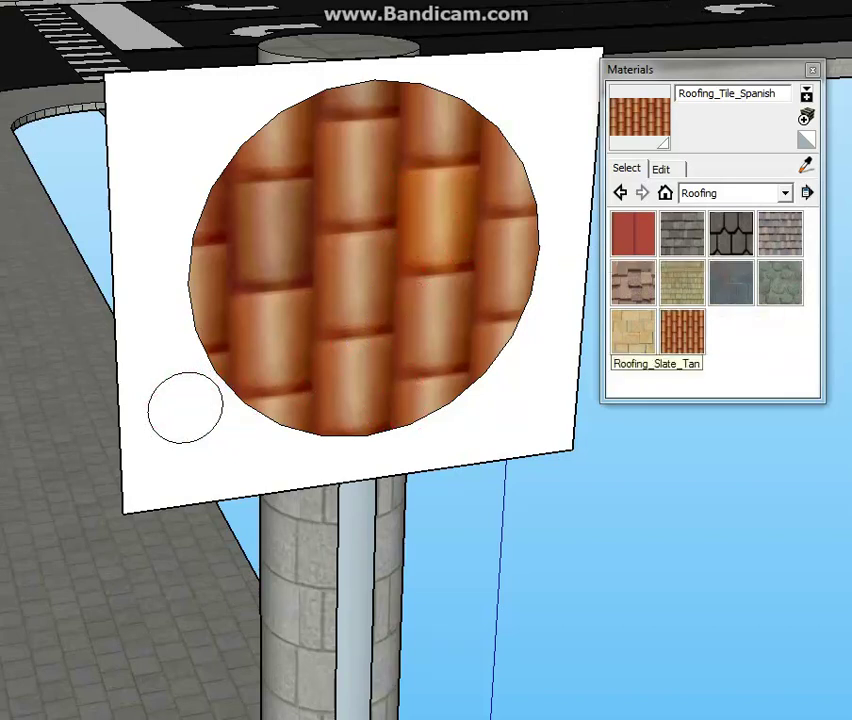
{"action": "left_click", "coordinate": [633, 282]}
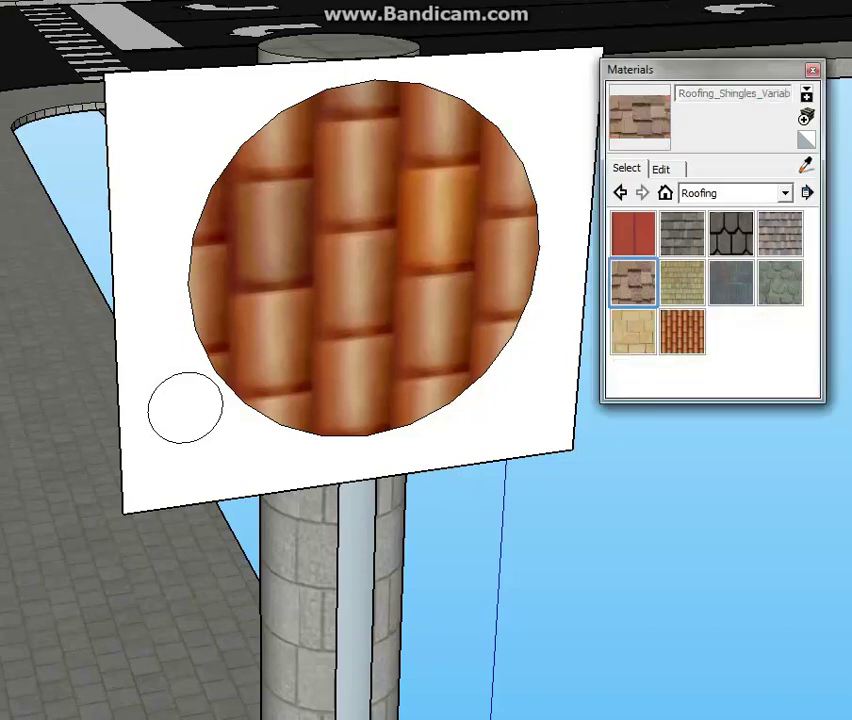
{"action": "left_click", "coordinate": [178, 402]}
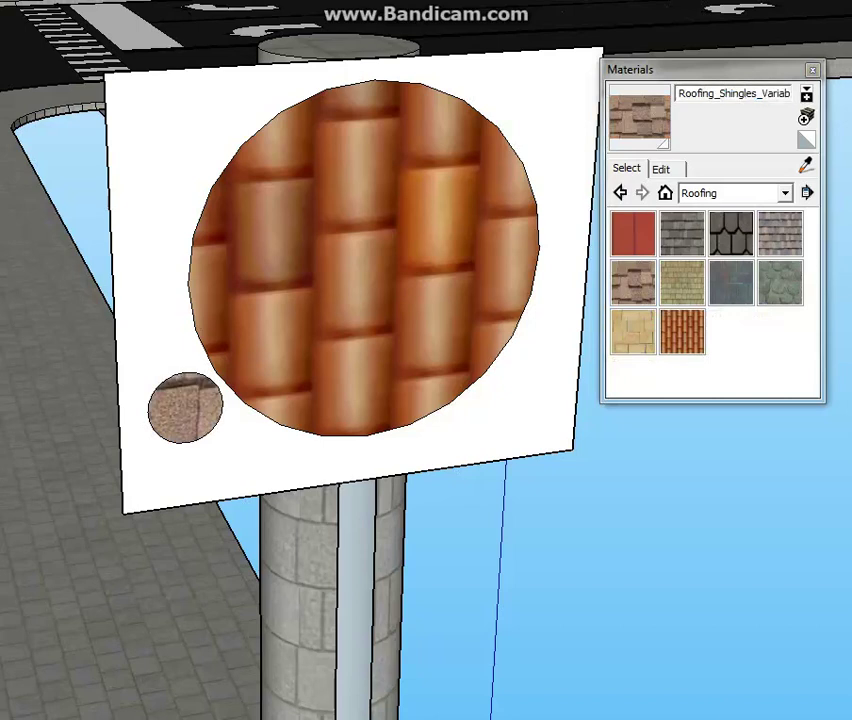
Step: Examine both painted circles on the sign board, followed by an overview of the entire lot and intersection
{"action": "scroll", "coordinate": [174, 395], "scroll_direction": "down", "scroll_amount": 3}
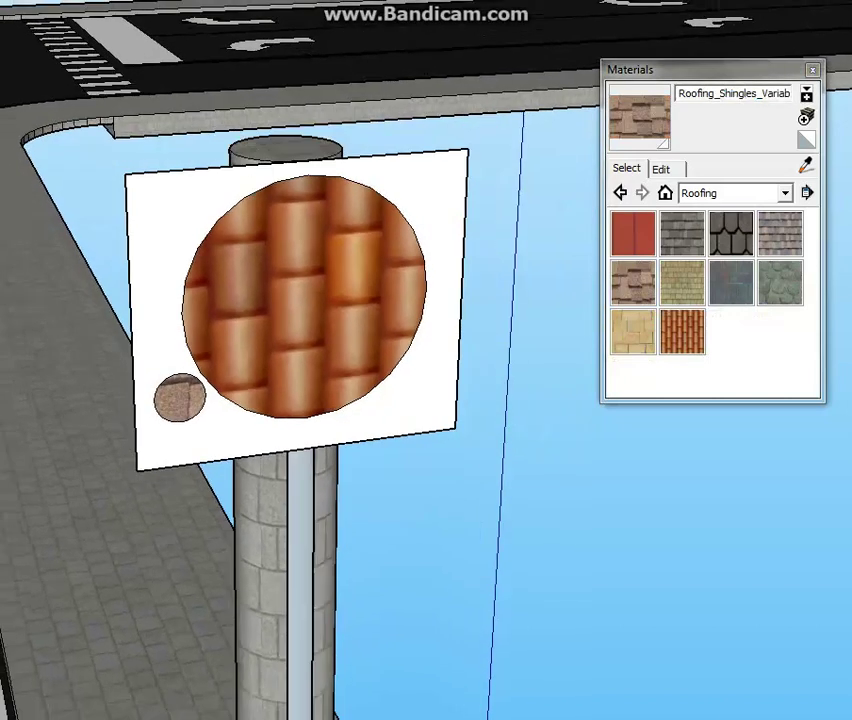
{"action": "scroll", "coordinate": [210, 300], "scroll_direction": "up", "scroll_amount": 5}
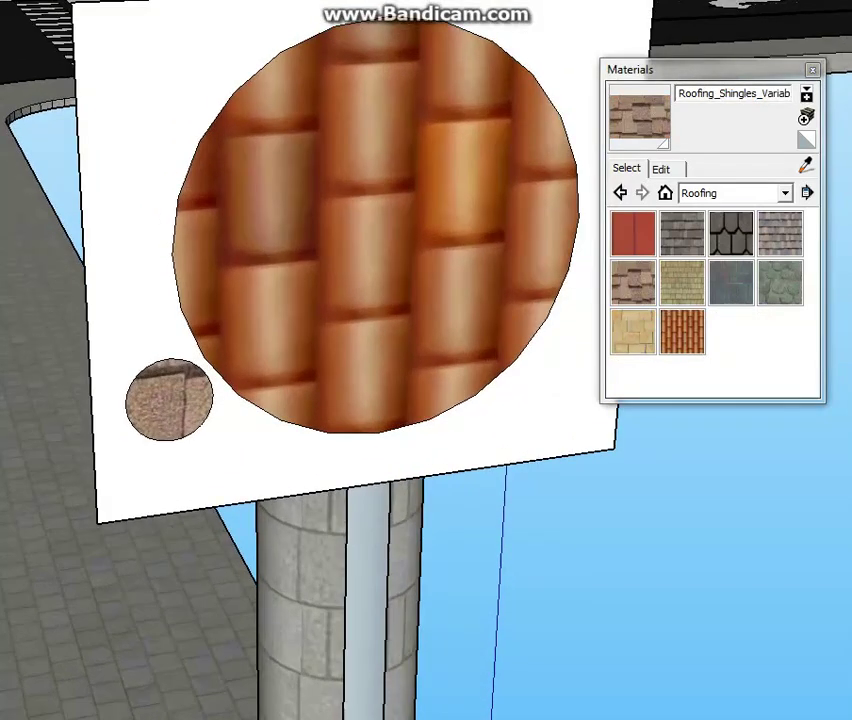
{"action": "scroll", "coordinate": [293, 484], "scroll_direction": "down", "scroll_amount": 10}
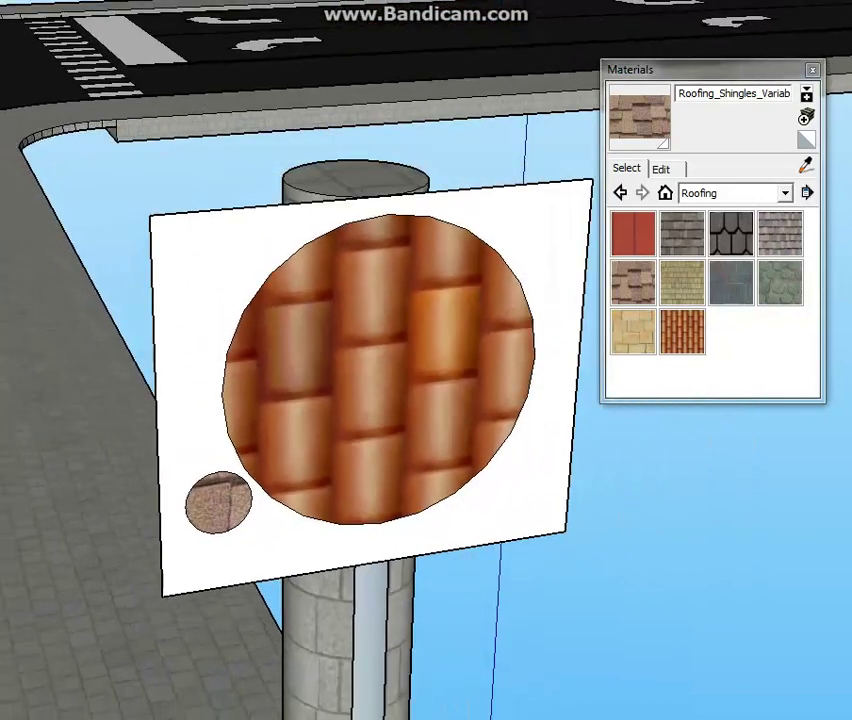
{"action": "scroll", "coordinate": [287, 480], "scroll_direction": "down", "scroll_amount": 9}
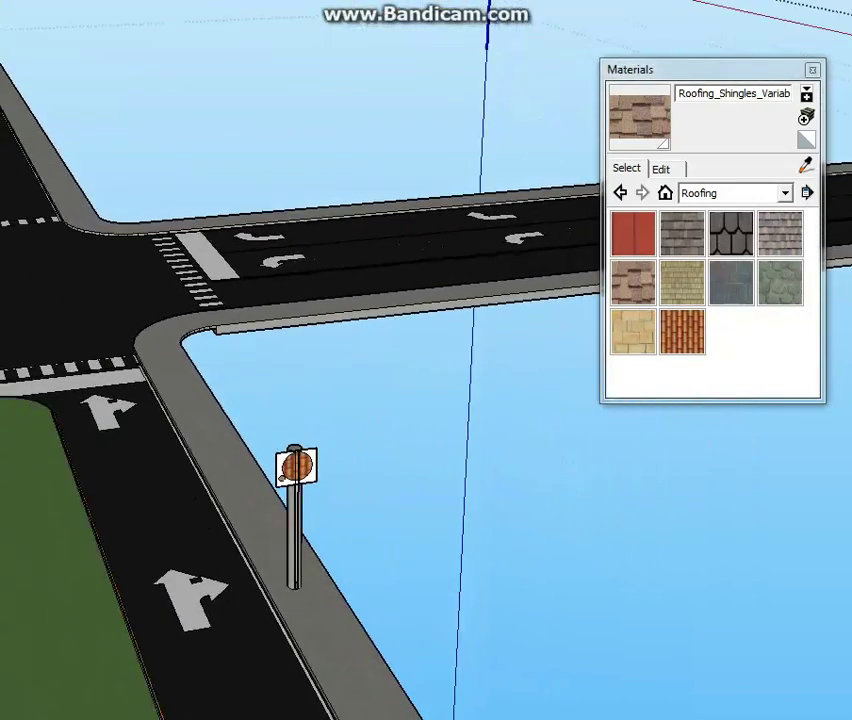
{"action": "middle_click_drag", "start_coordinate": [287, 480], "coordinate": [817, 538], "text": "shift"}
{"action": "scroll", "coordinate": [480, 560], "scroll_direction": "down", "scroll_amount": 5}
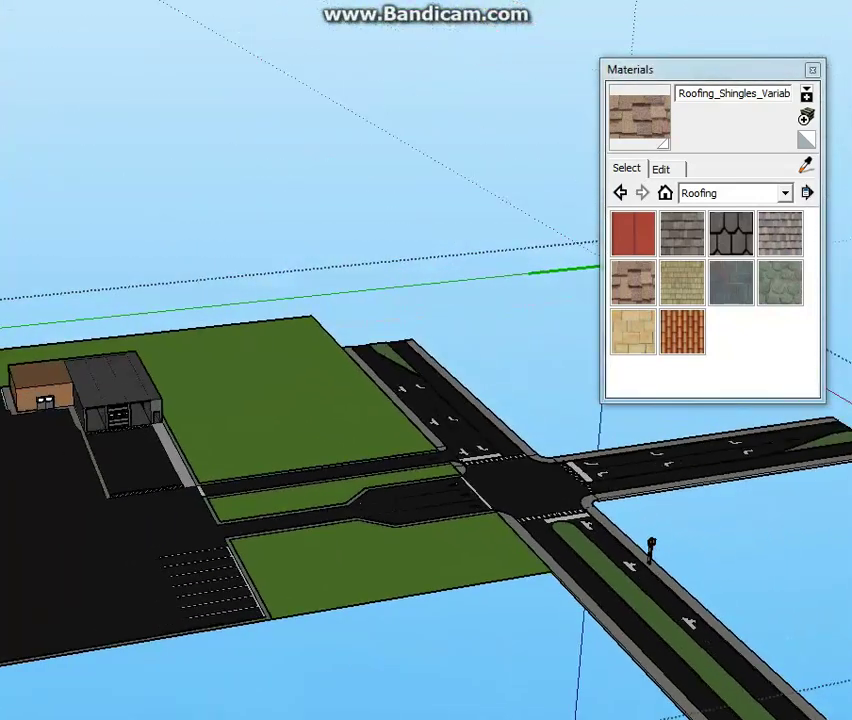
{"action": "middle_click_drag", "start_coordinate": [480, 560], "coordinate": [398, 340], "text": "shift"}
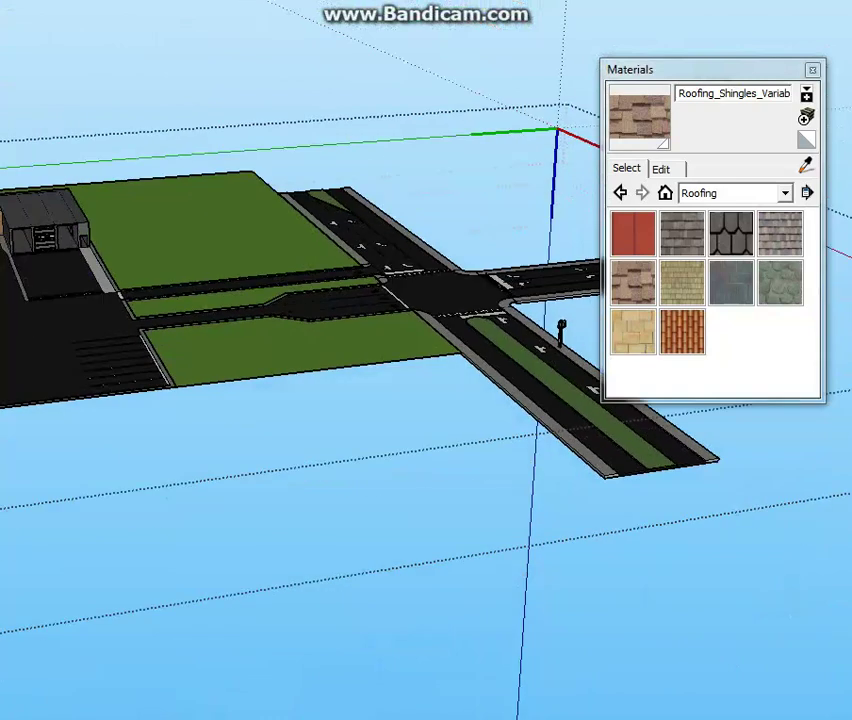
Step: Close the FINAL_LOT_SKP8 model without saving its changes
{"action": "key", "text": "alt+F4"}
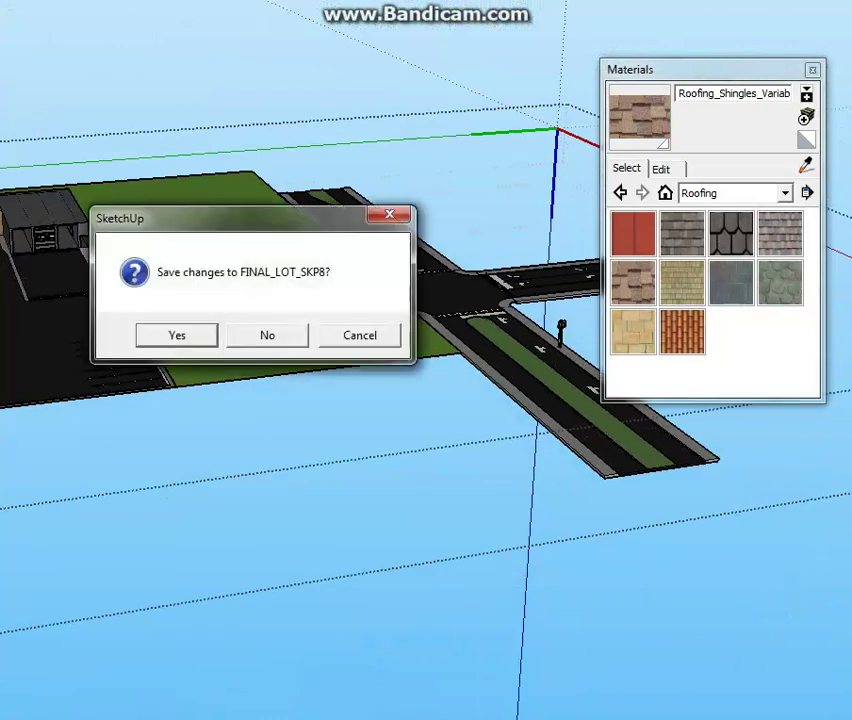
{"action": "key", "text": "n"}
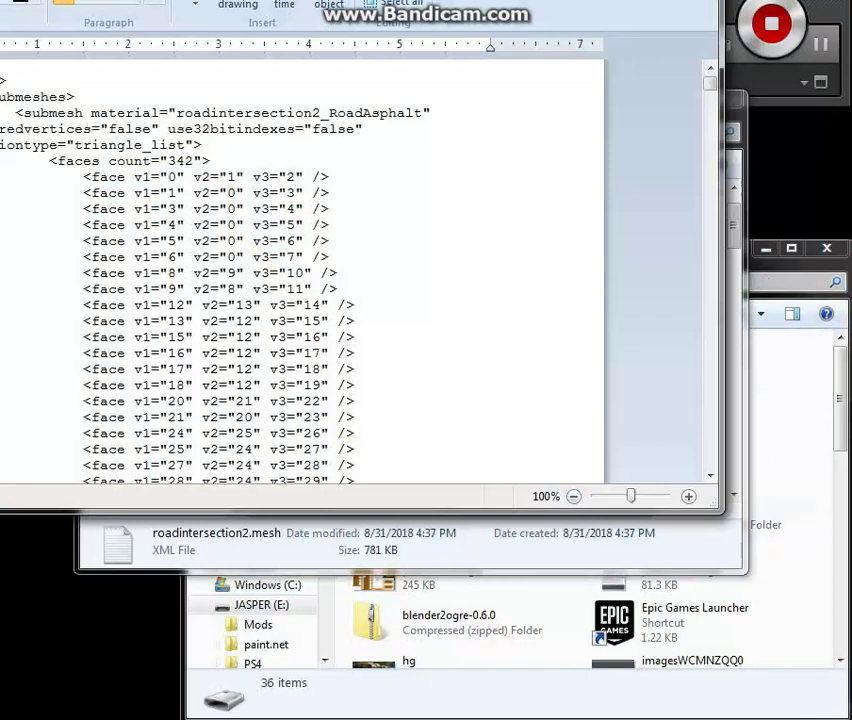
Step: Switch to roadintersection2.mesh in WordPad, bring the window fully into view and delete the semicolon before the opening <mesh> tag
{"action": "left_click", "coordinate": [790, 430]}
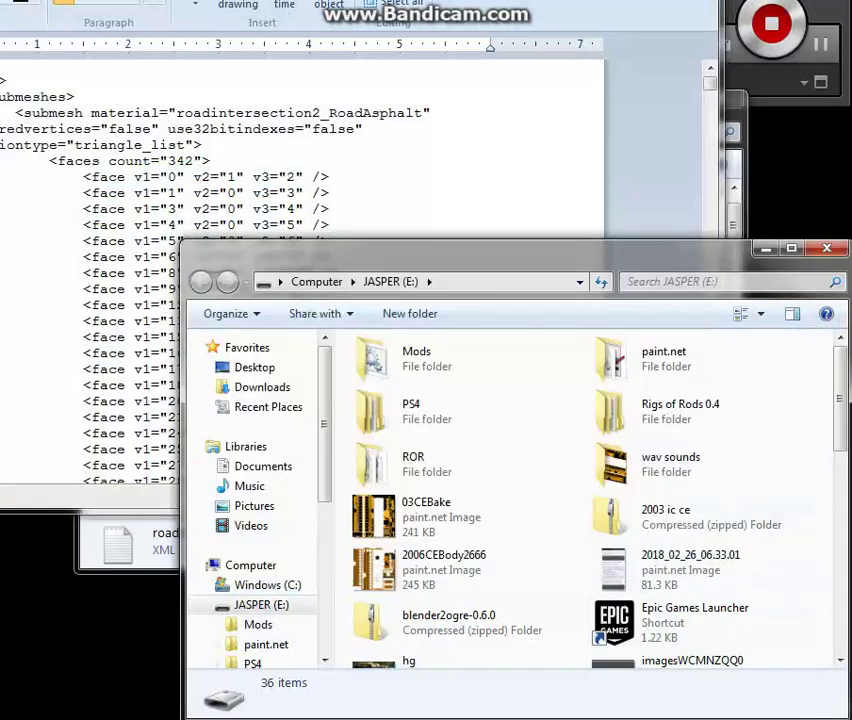
{"action": "key", "text": "alt+Tab"}
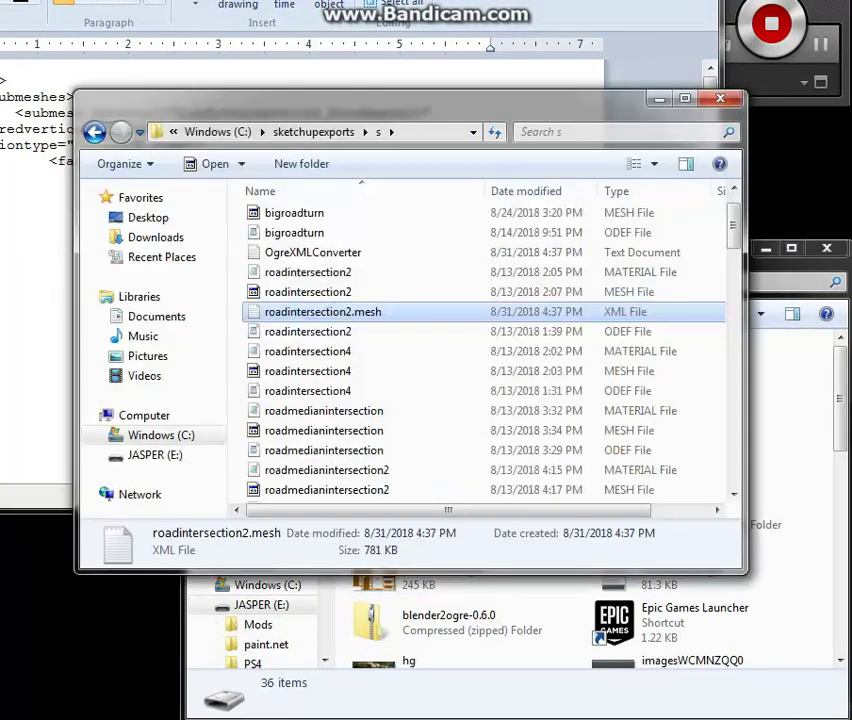
{"action": "key", "text": "alt+Tab"}
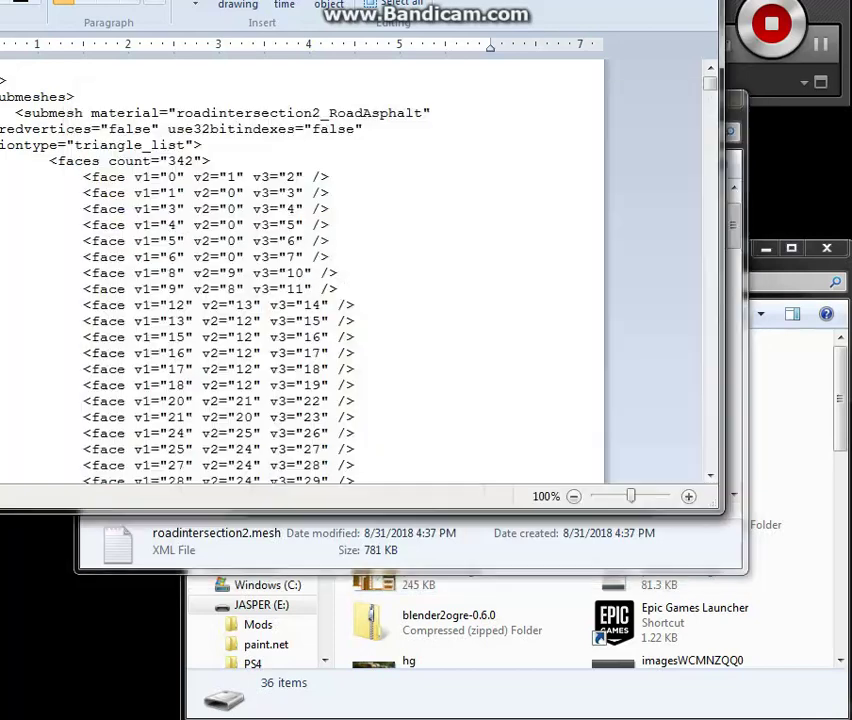
{"action": "left_click_drag", "start_coordinate": [200, 0], "coordinate": [349, 24]}
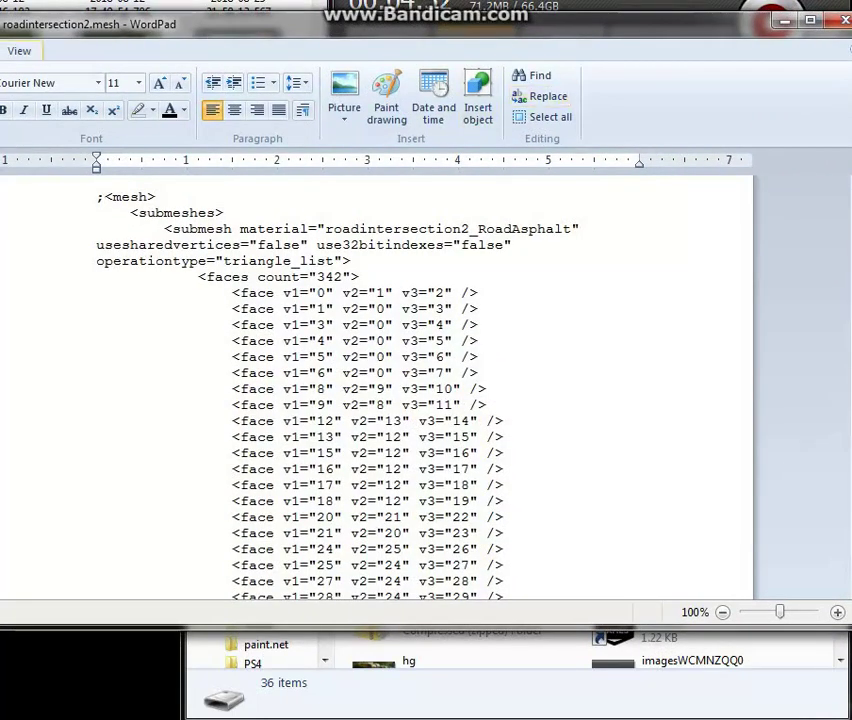
{"action": "left_click_drag", "start_coordinate": [349, 24], "coordinate": [308, 12]}
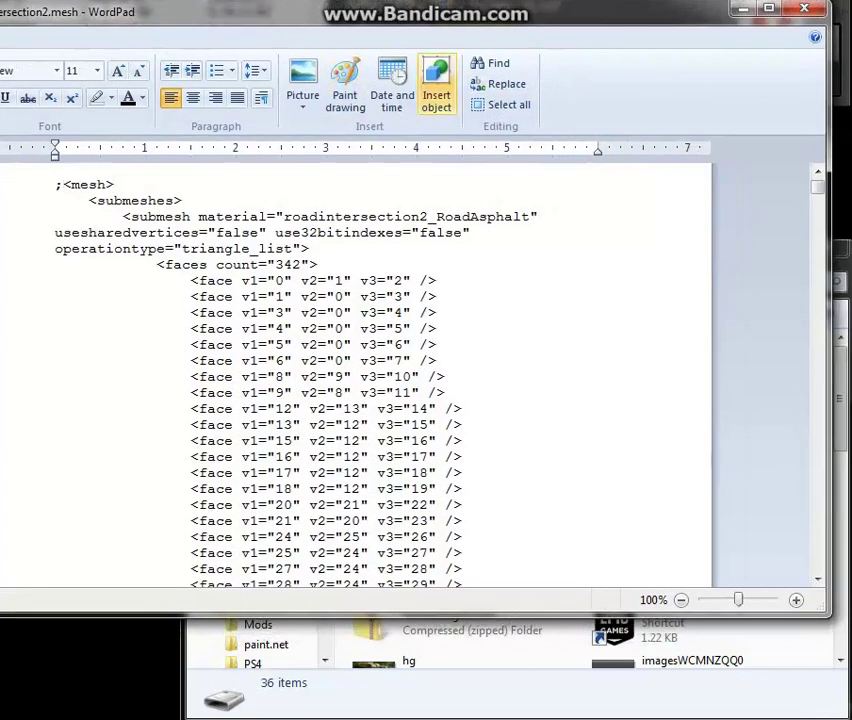
{"action": "key", "text": "BackSpace"}
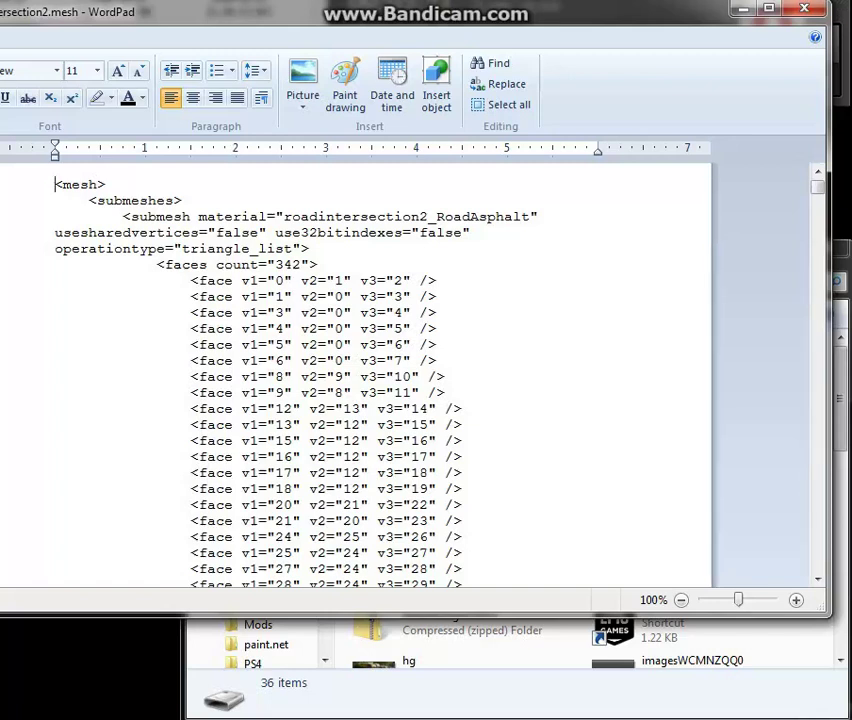
Step: Search the roadintersection2 mesh document for "roofing_tile_spansh" and close the search
{"action": "key", "text": "ctrl+f"}
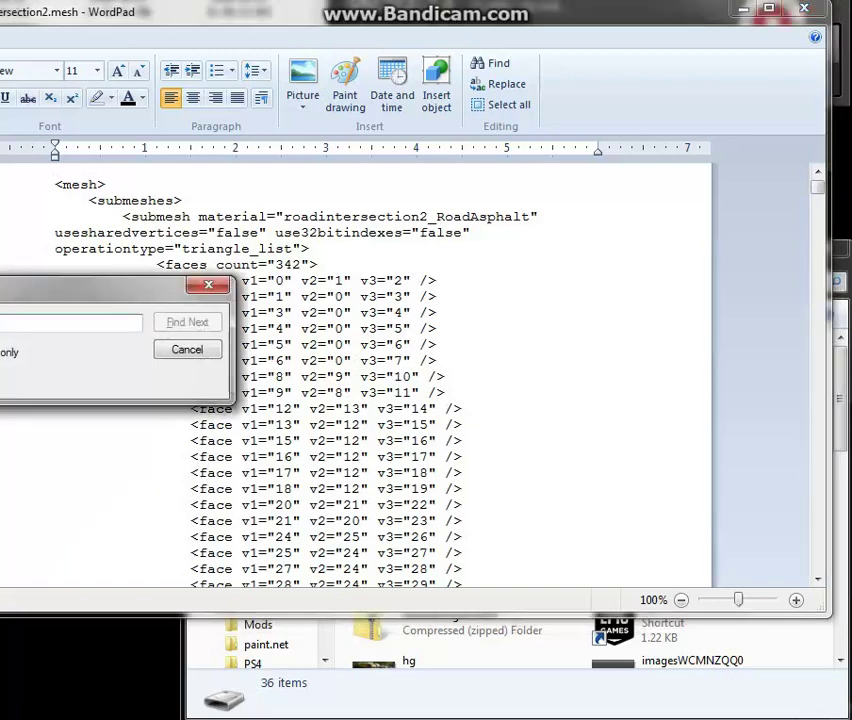
{"action": "left_click_drag", "start_coordinate": [80, 287], "coordinate": [349, 205]}
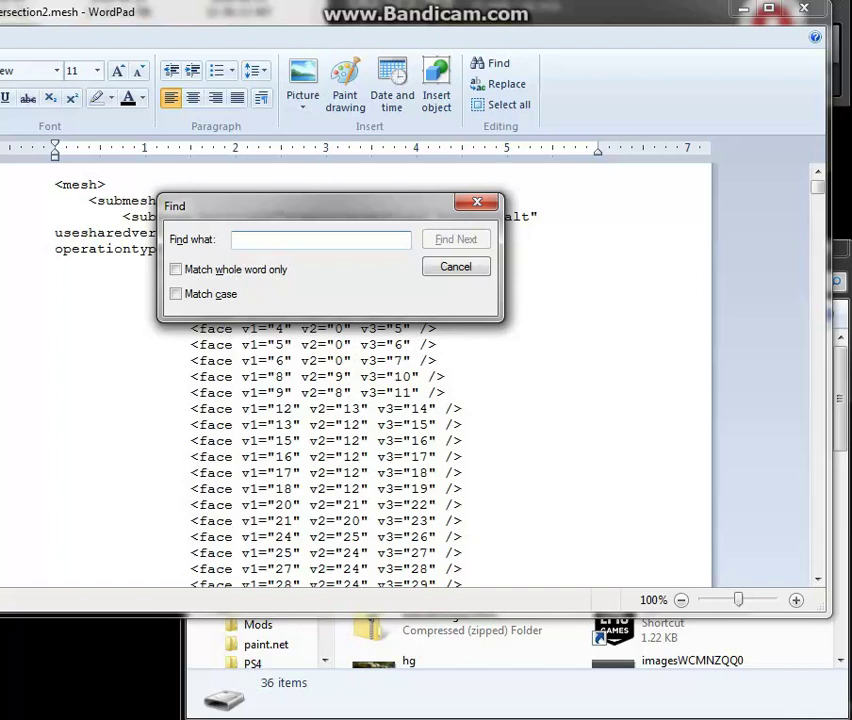
{"action": "type", "text": "roof"}
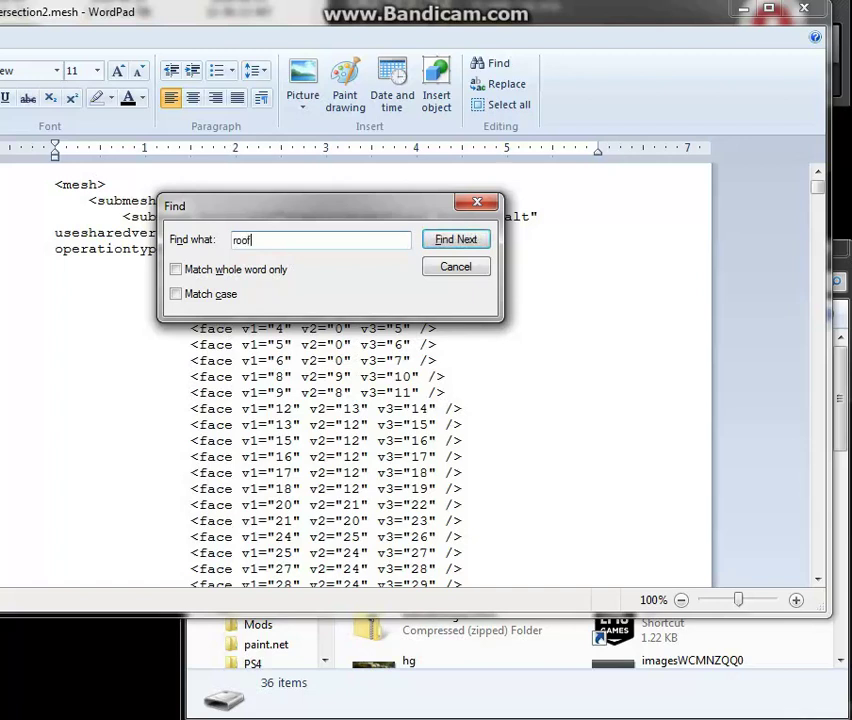
{"action": "type", "text": "ing_tile_spansh"}
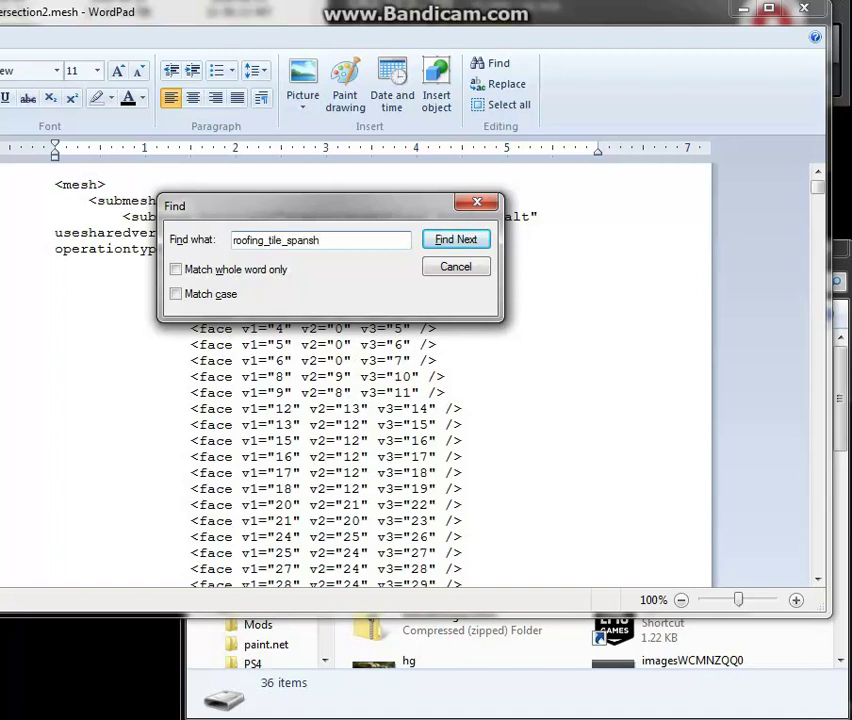
{"action": "key", "text": "Return"}
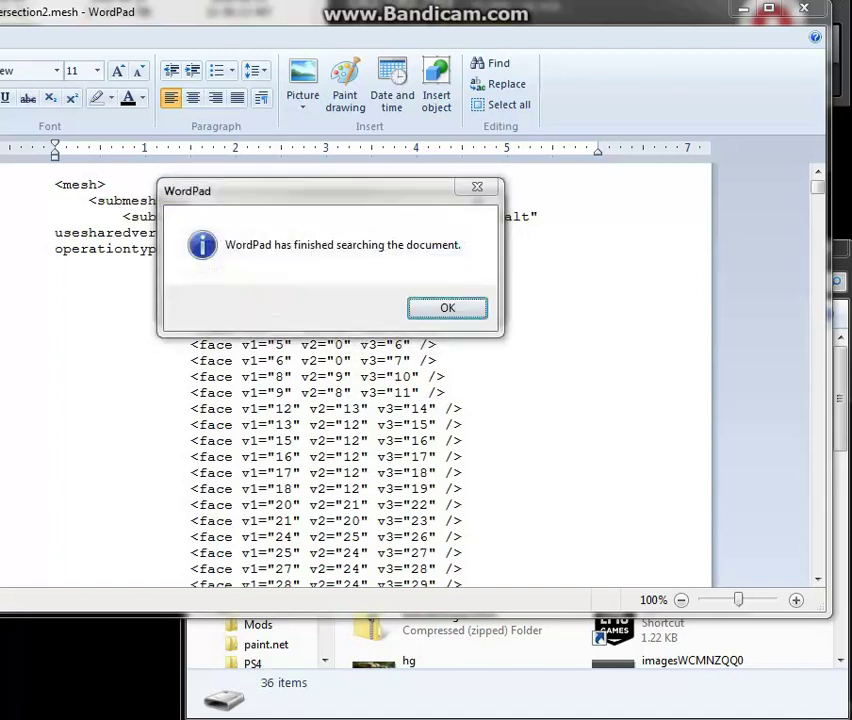
{"action": "key", "text": "Return"}
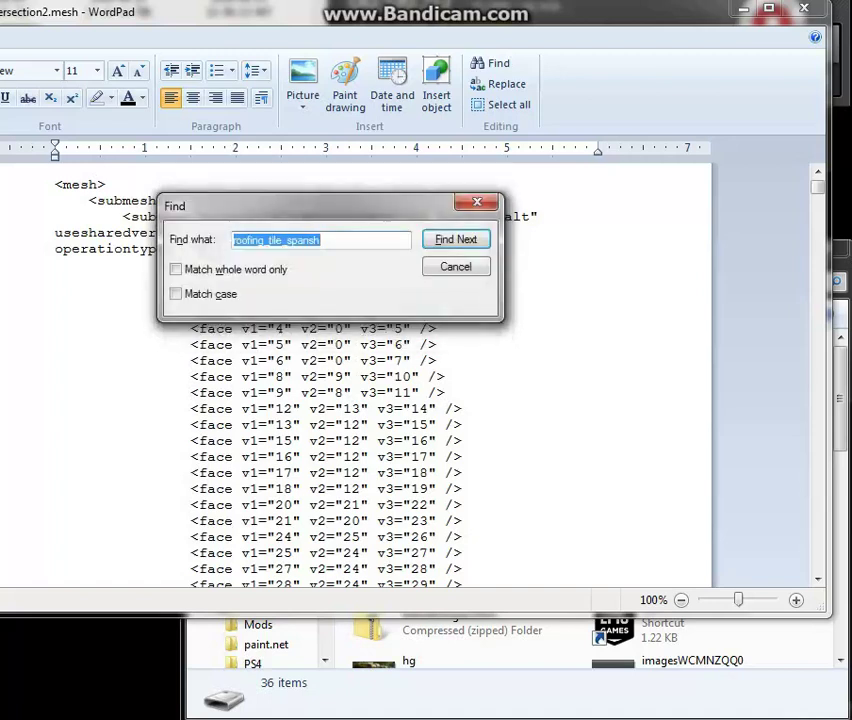
{"action": "key", "text": "Escape"}
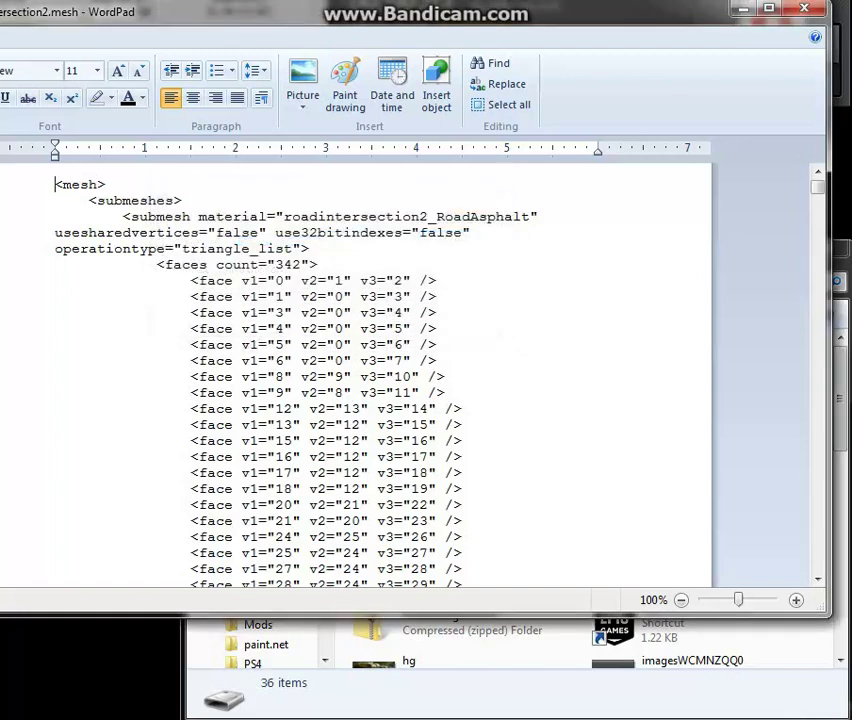
Step: Replace RoadAsphalt with wigwag in the first submesh's material name
{"action": "double_click", "coordinate": [483, 217]}
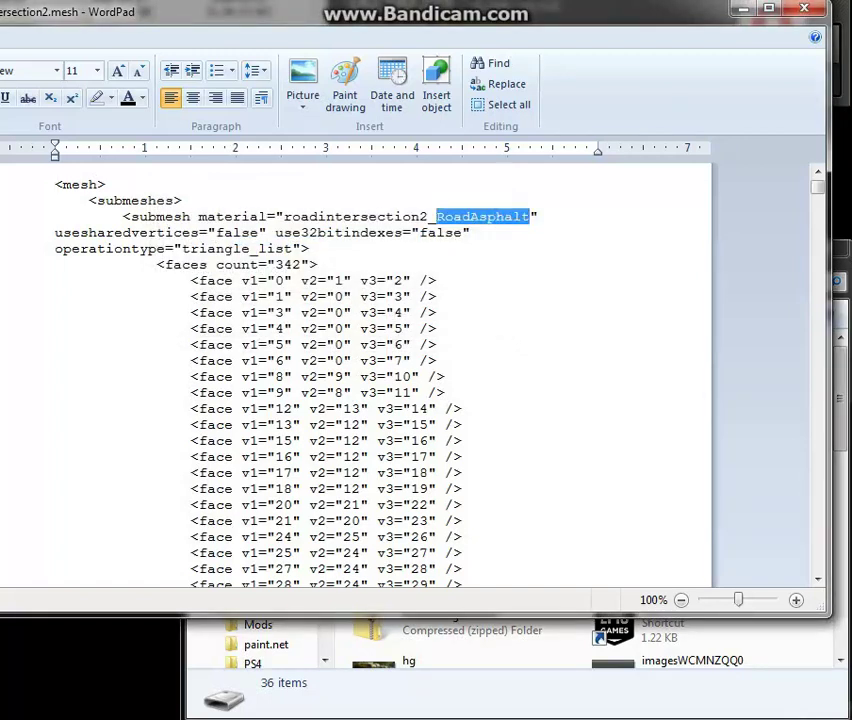
{"action": "type", "text": "wigwa"}
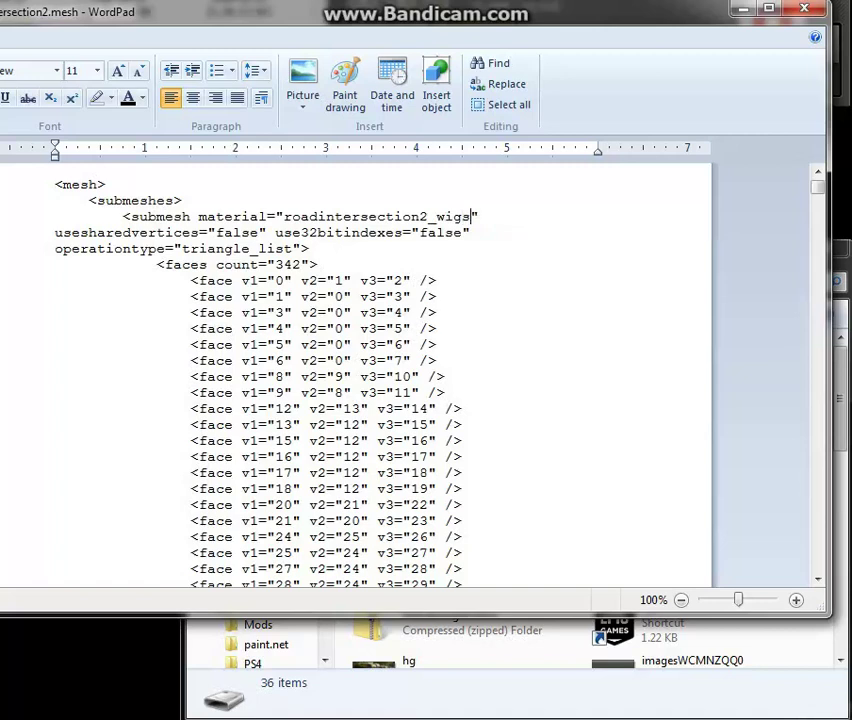
{"action": "type", "text": "y"}
{"action": "key", "text": "BackSpace"}
{"action": "type", "text": "g"}
Step: Search the mesh document for "metal_seamed" and close the search
{"action": "key", "text": "ctrl+f"}
{"action": "left_click_drag", "start_coordinate": [80, 286], "coordinate": [355, 259]}
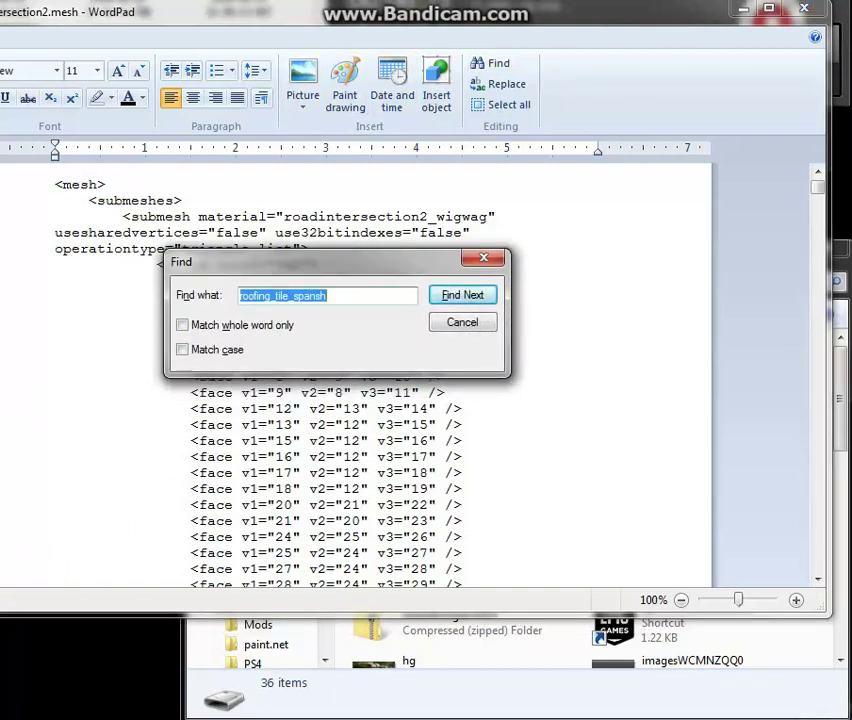
{"action": "type", "text": "big"}
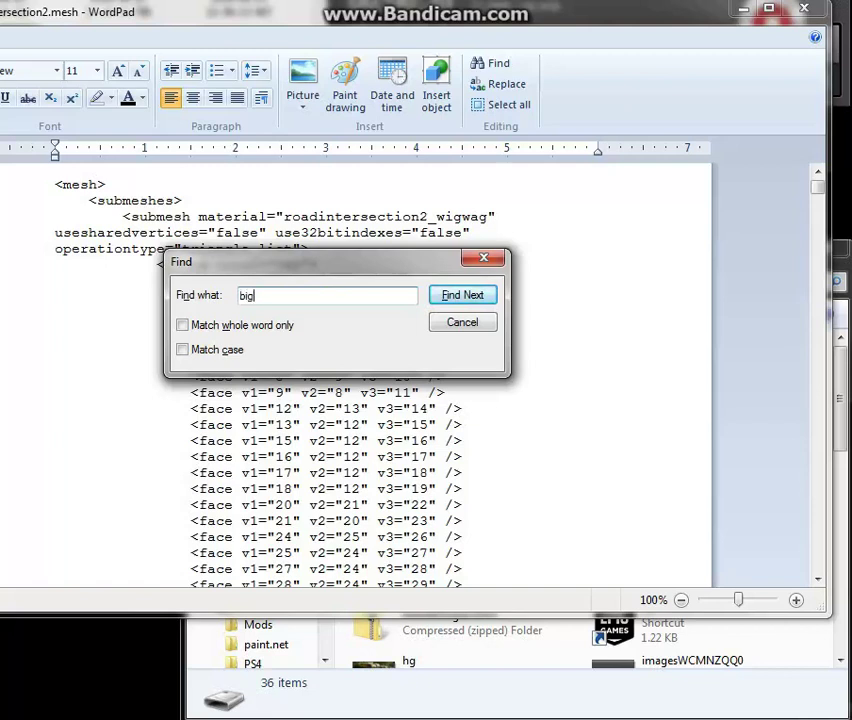
{"action": "key", "text": "BackSpace"}
{"action": "key", "text": "BackSpace"}
{"action": "key", "text": "BackSpace"}
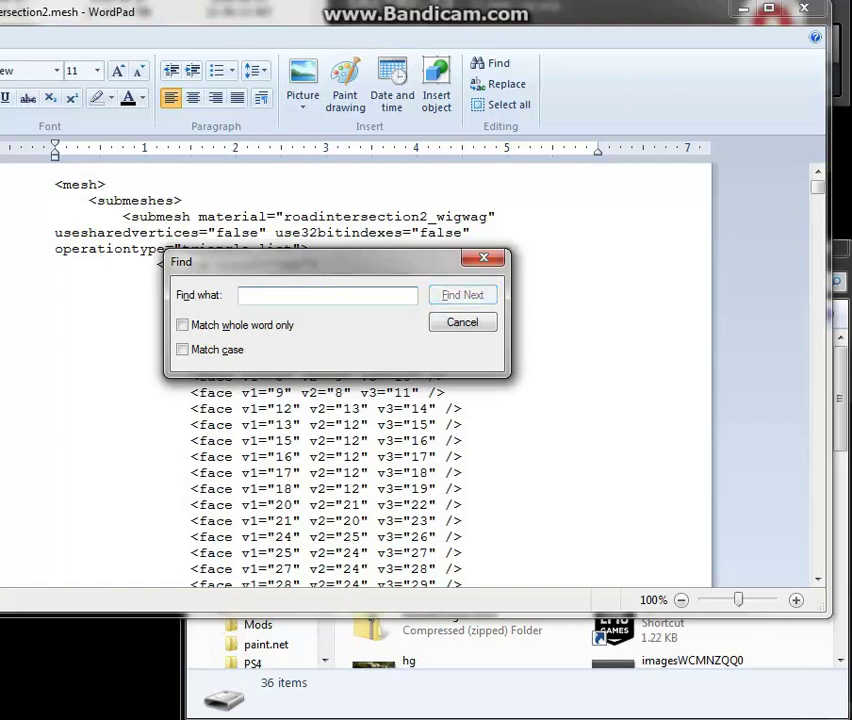
{"action": "type", "text": "metal"}
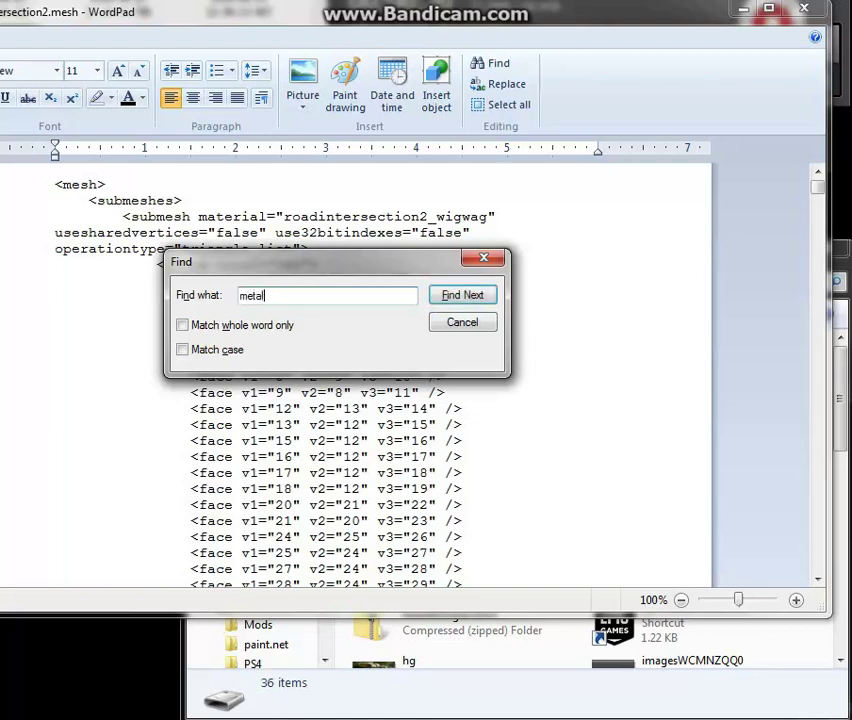
{"action": "type", "text": "_seamed"}
{"action": "key", "text": "Return"}
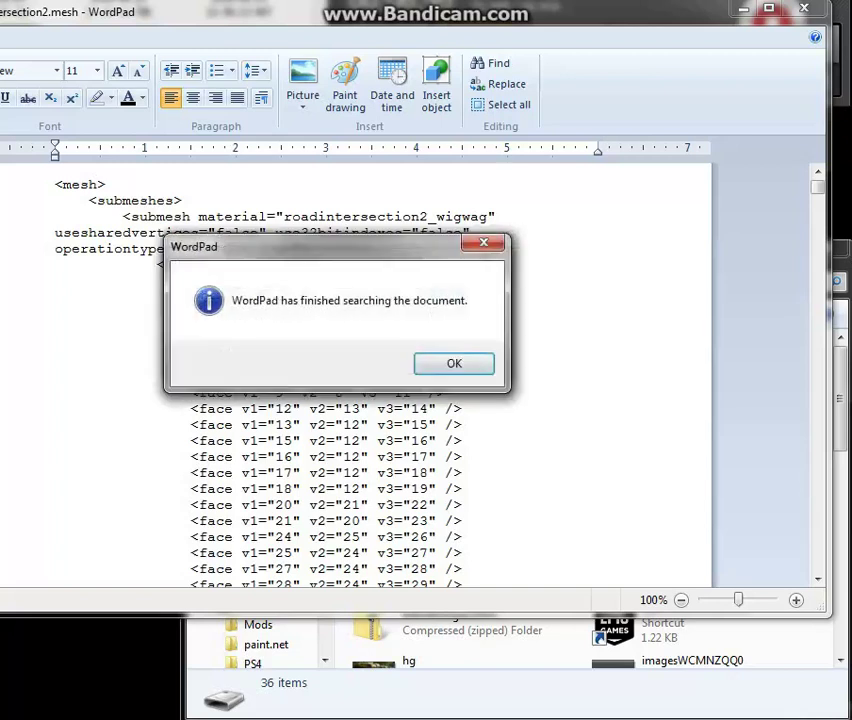
{"action": "key", "text": "Return"}
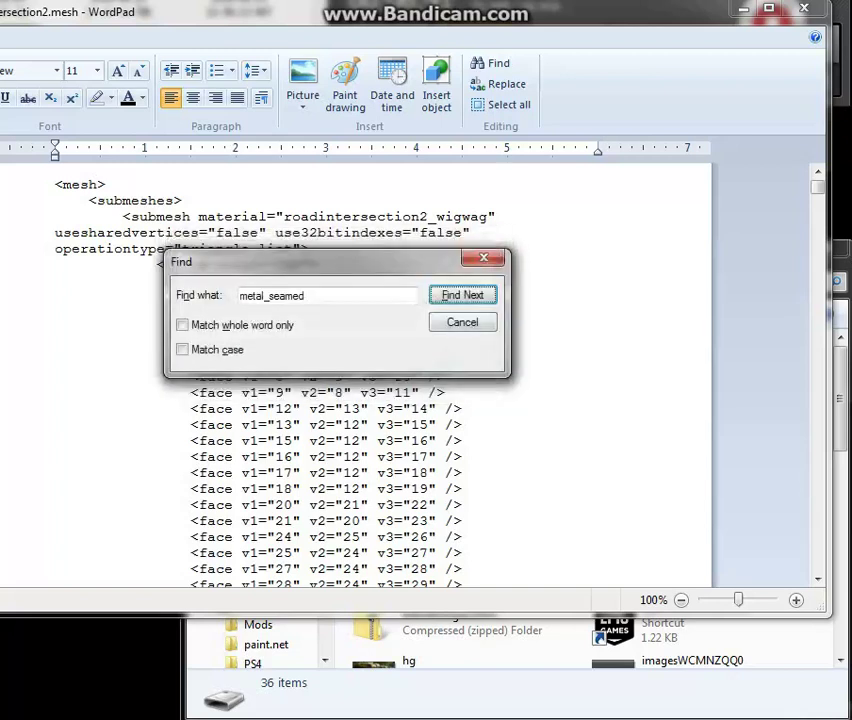
{"action": "key", "text": "Escape"}
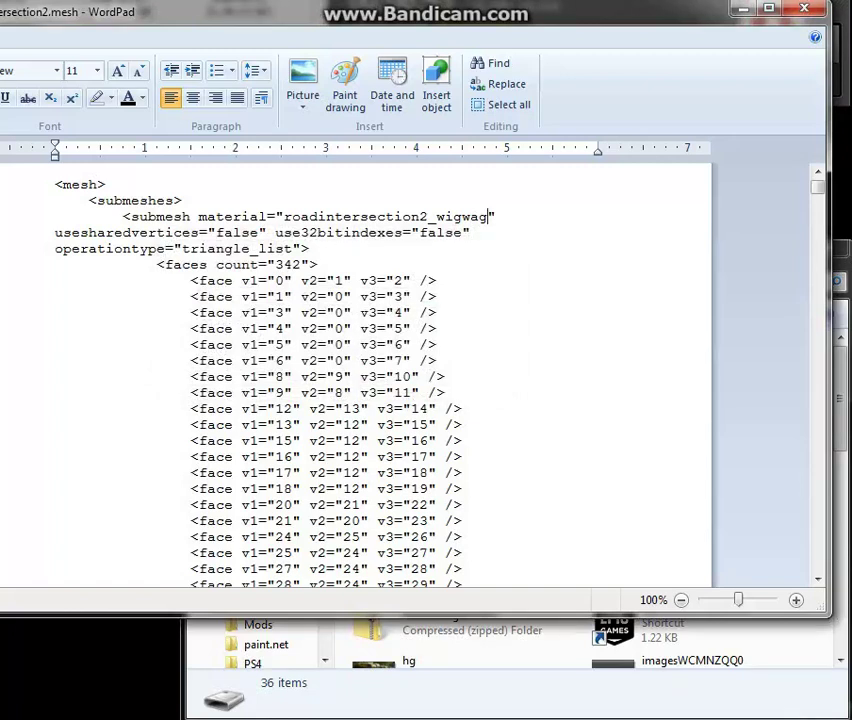
Step: Change the first submesh's material name to roadintersection2_wigwag2 and close the mesh document, saving the changes
{"action": "type", "text": "2"}
{"action": "left_click_drag", "start_coordinate": [300, 12], "coordinate": [460, 35]}
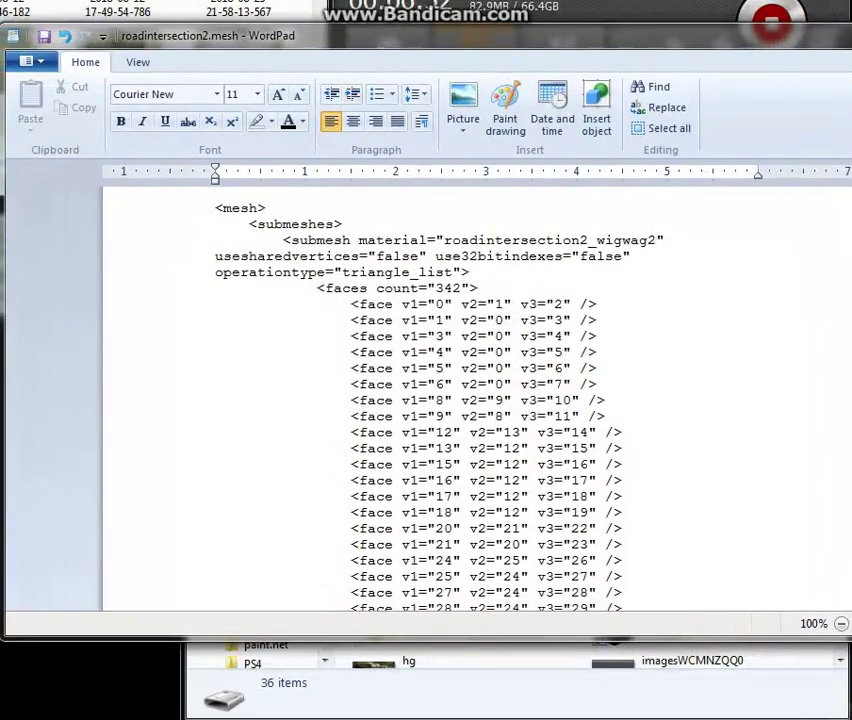
{"action": "left_click_drag", "start_coordinate": [460, 36], "coordinate": [230, 40]}
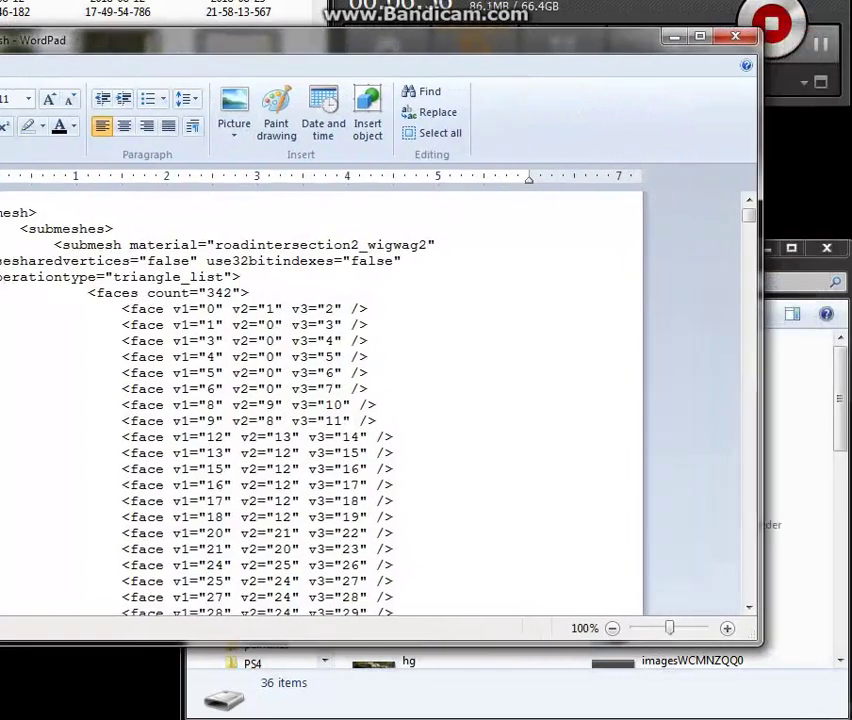
{"action": "left_click", "coordinate": [735, 36]}
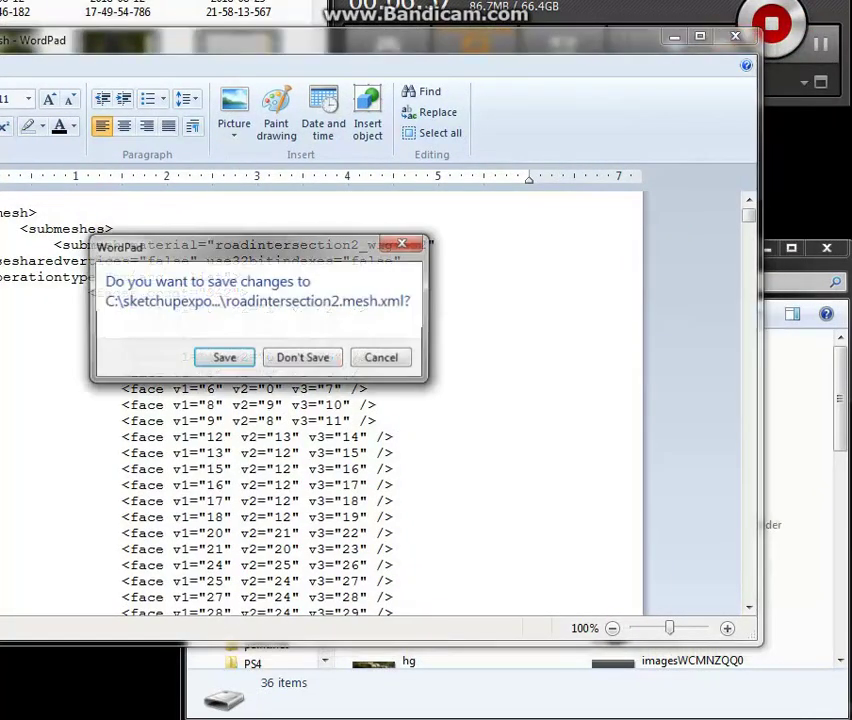
{"action": "left_click", "coordinate": [224, 358]}
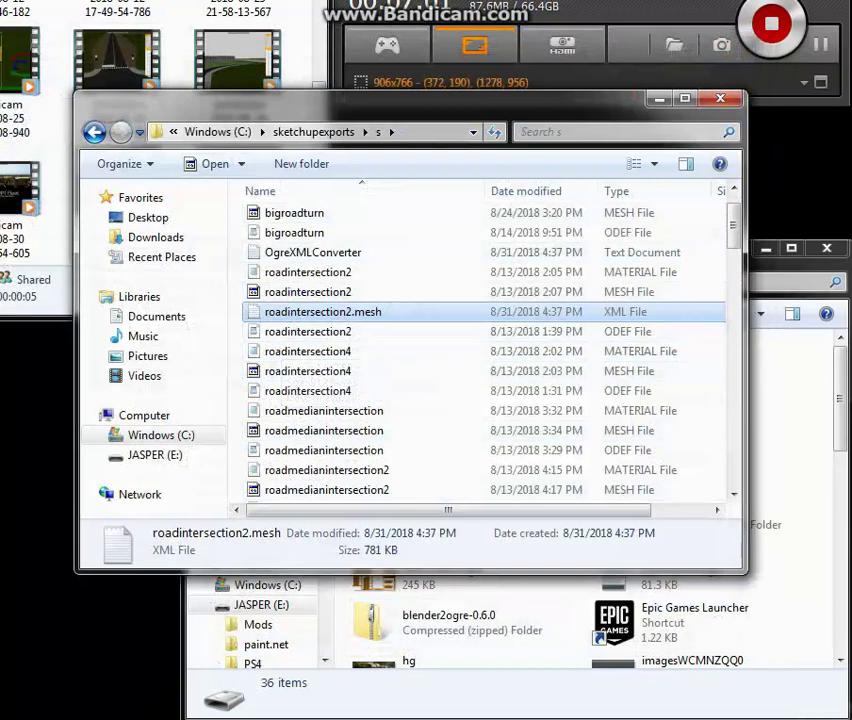
Step: Delete the roadintersection2.mesh XML file from the sketchupexports subfolder "s", sending it to the Recycle Bin
{"action": "right_click", "coordinate": [293, 312]}
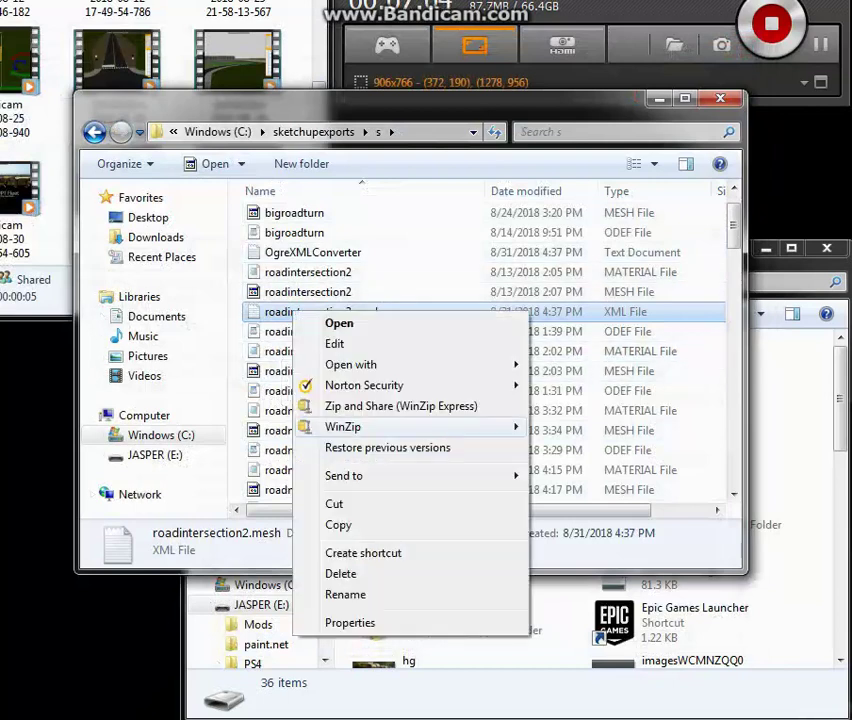
{"action": "key", "text": "d"}
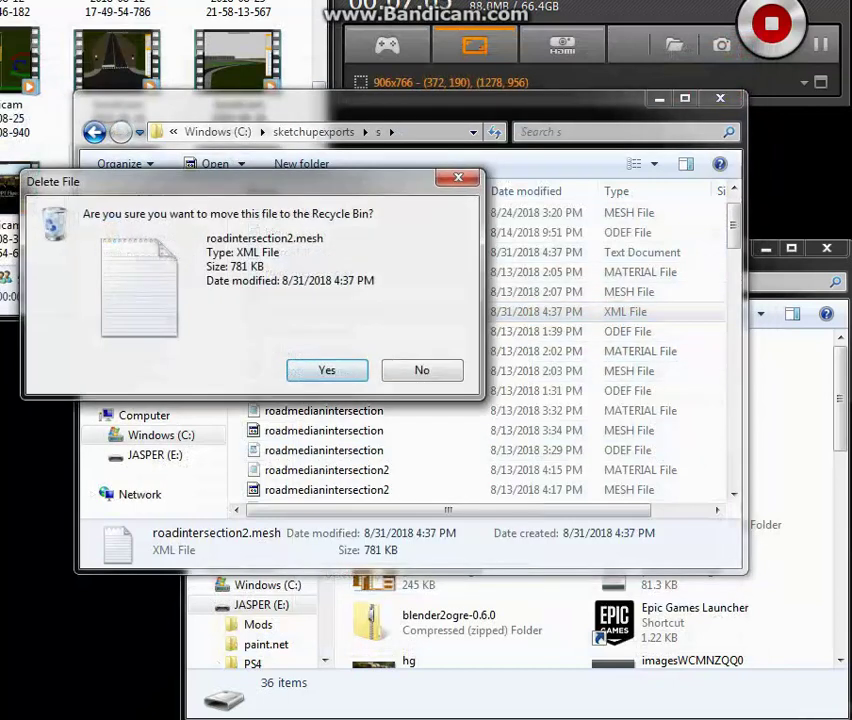
{"action": "key", "text": "Return"}
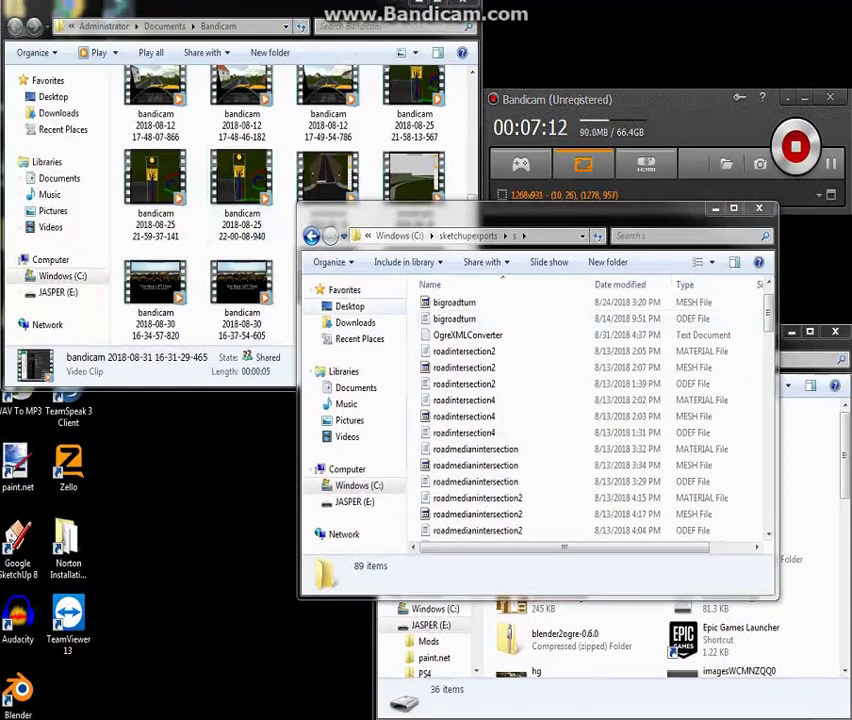
Step: Open the roadintersection2 MATERIAL file in Notepad and go to its last material block, Sidewalk
{"action": "double_click", "coordinate": [465, 351]}
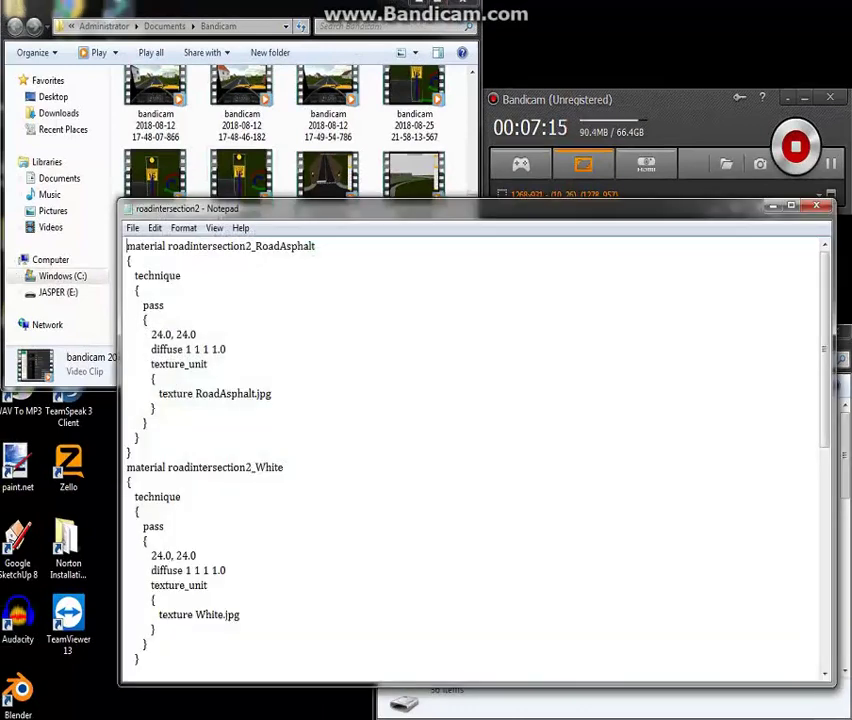
{"action": "left_click_drag", "start_coordinate": [300, 208], "coordinate": [183, 37]}
{"action": "scroll", "coordinate": [360, 290], "scroll_direction": "down", "scroll_amount": 10}
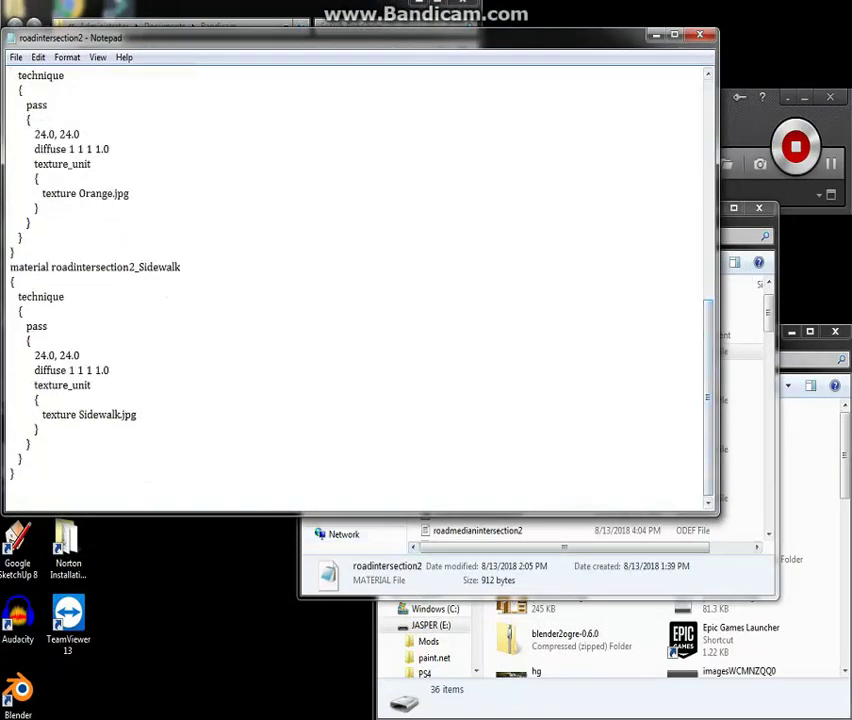
Step: Replace Sidewalk with Roofing in the name of the last material block
{"action": "left_click_drag", "start_coordinate": [138, 267], "coordinate": [181, 267]}
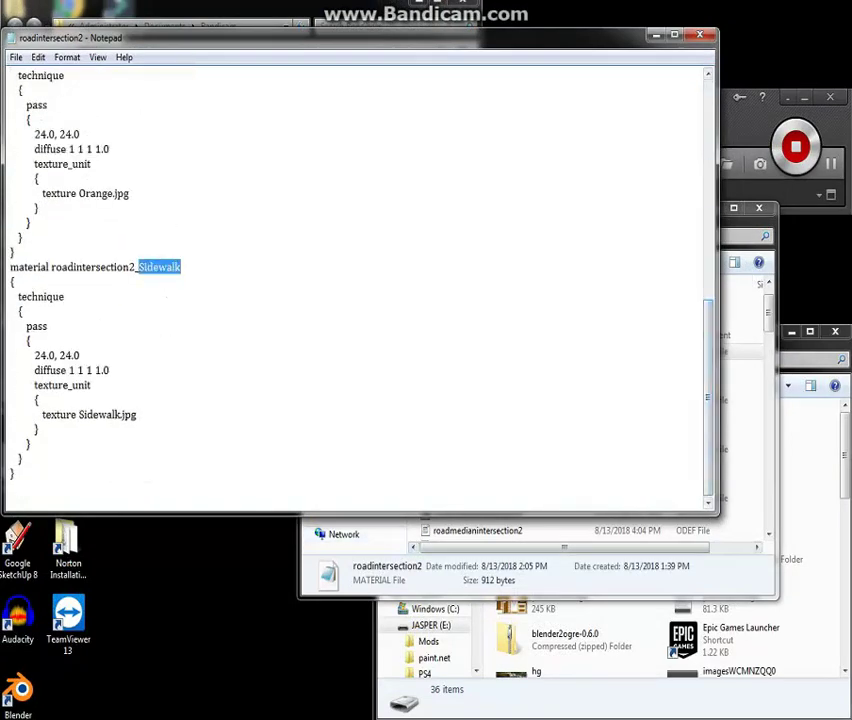
{"action": "type", "text": "Roog"}
{"action": "key", "text": "BackSpace"}
{"action": "type", "text": "fing"}
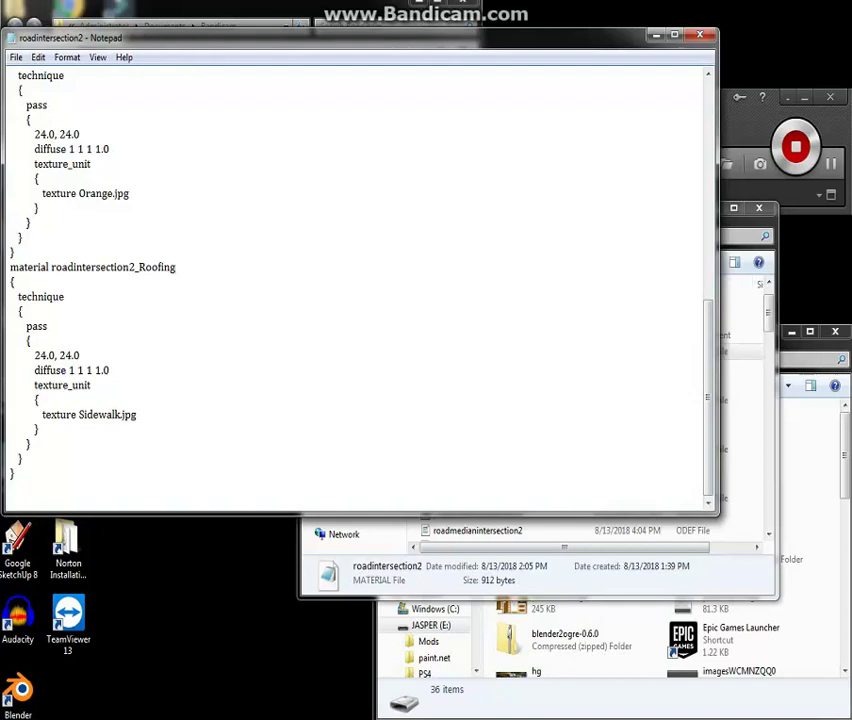
Step: Replace Roofing with Wigwag in the last material block's name
{"action": "key", "text": "shift+Left"}
{"action": "key", "text": "shift+Left"}
{"action": "key", "text": "shift+Left"}
{"action": "key", "text": "shift+Left"}
{"action": "key", "text": "shift+Left"}
{"action": "key", "text": "shift+Left"}
{"action": "key", "text": "shift+Left"}
{"action": "type", "text": "Wigway"}
{"action": "key", "text": "BackSpace"}
{"action": "type", "text": "g"}
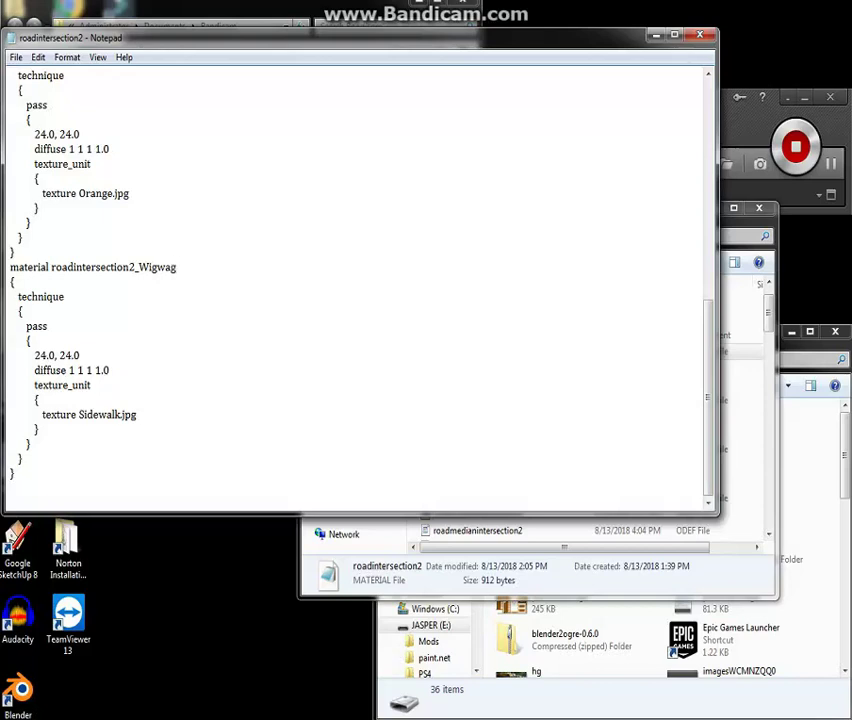
Step: Delete the entire name after the word "material" in the last material block
{"action": "key", "text": "BackSpace"}
{"action": "key", "text": "BackSpace"}
{"action": "key", "text": "BackSpace"}
{"action": "key", "text": "BackSpace"}
{"action": "key", "text": "BackSpace"}
{"action": "key", "text": "BackSpace"}
{"action": "key", "text": "BackSpace"}
{"action": "key", "text": "BackSpace"}
{"action": "key", "text": "BackSpace"}
{"action": "key", "text": "BackSpace"}
{"action": "key", "text": "BackSpace"}
{"action": "key", "text": "BackSpace"}
{"action": "key", "text": "BackSpace"}
{"action": "key", "text": "BackSpace"}
{"action": "key", "text": "BackSpace"}
{"action": "key", "text": "BackSpace"}
{"action": "key", "text": "BackSpace"}
{"action": "key", "text": "BackSpace"}
{"action": "key", "text": "BackSpace"}
{"action": "key", "text": "BackSpace"}
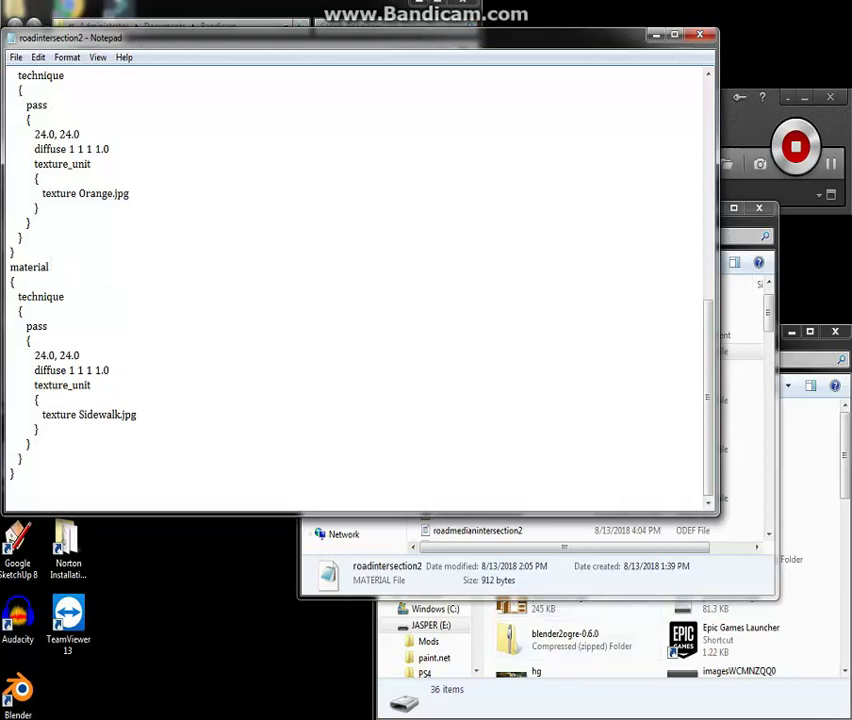